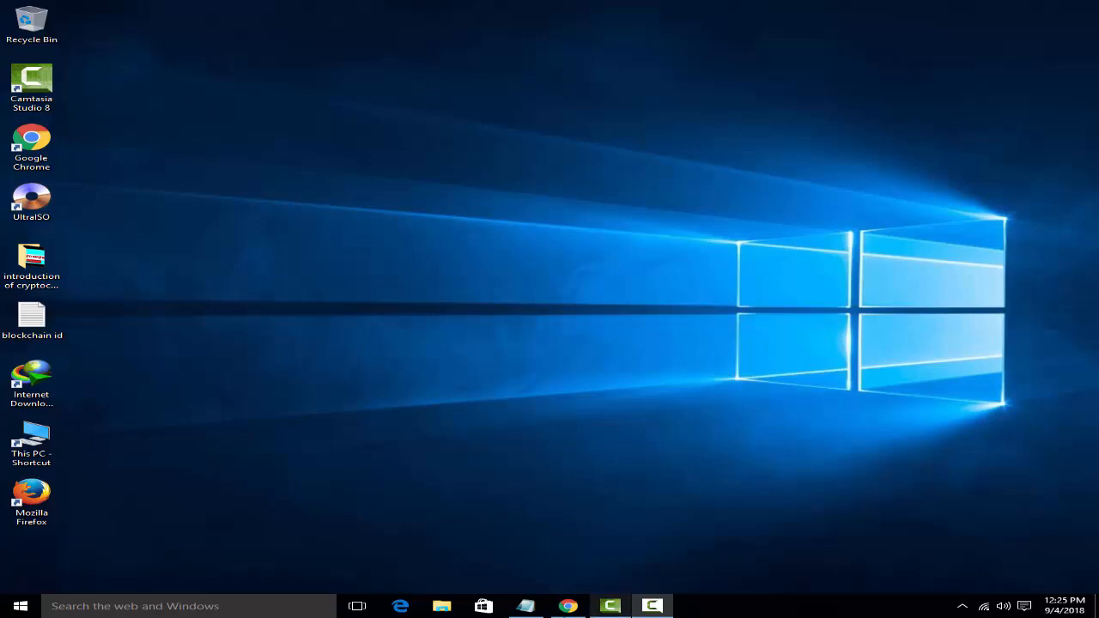
Step: Restore Chrome on the FaucetHub dashboard and switch to the YouTube channel's Videos tab
{"action": "left_click", "coordinate": [568, 606]}
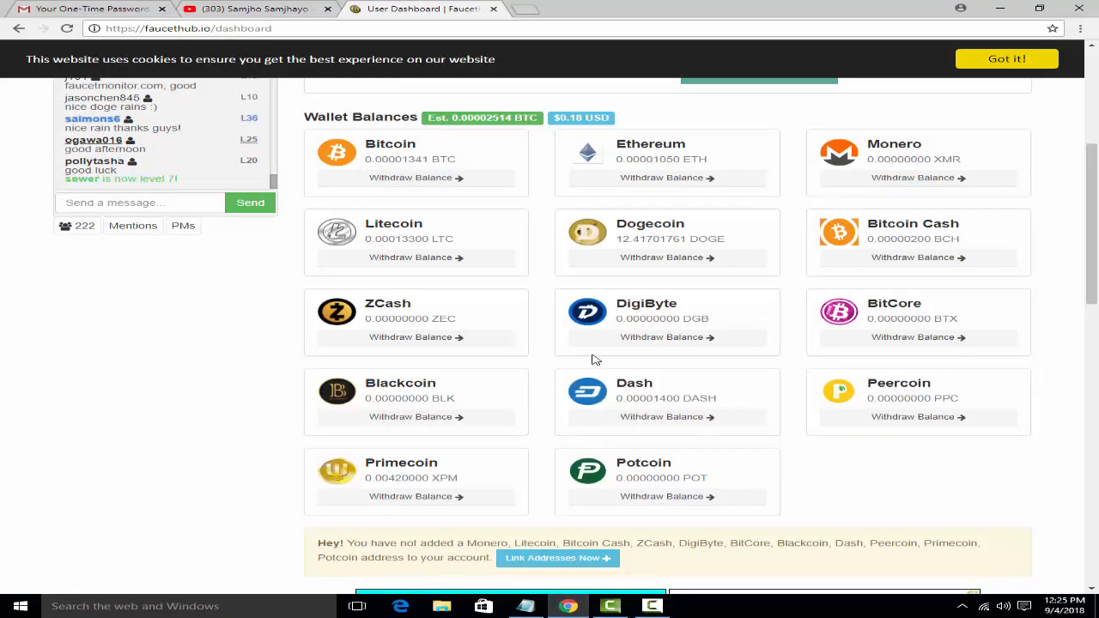
{"action": "left_click", "coordinate": [219, 11]}
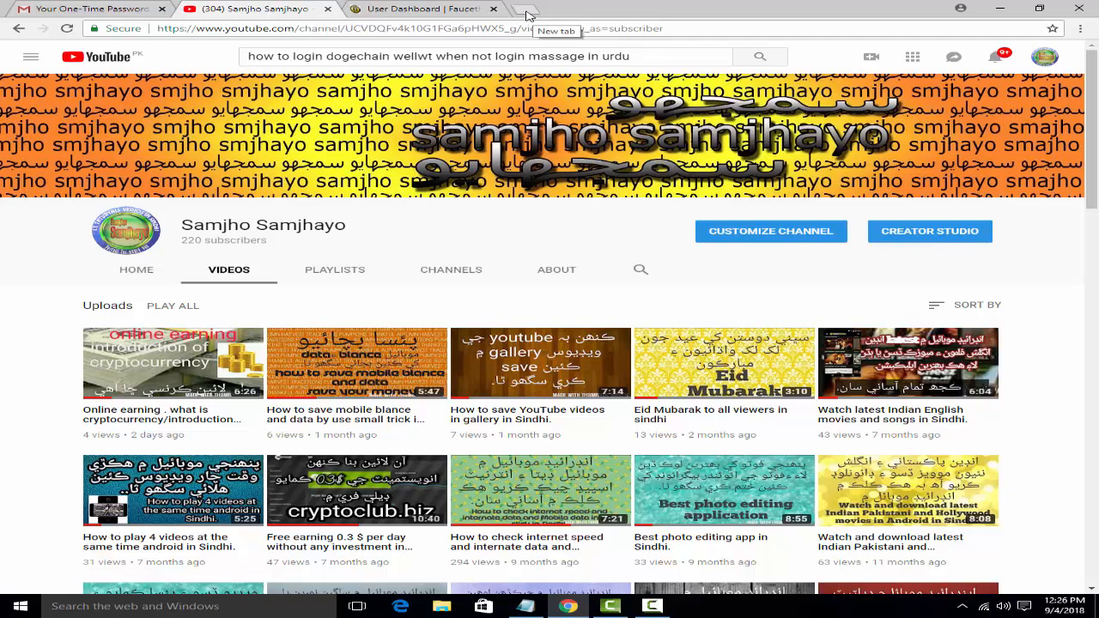
Step: In a new tab, search Google for 'dogechain wallet' using the suggestion list
{"action": "left_click", "coordinate": [527, 12]}
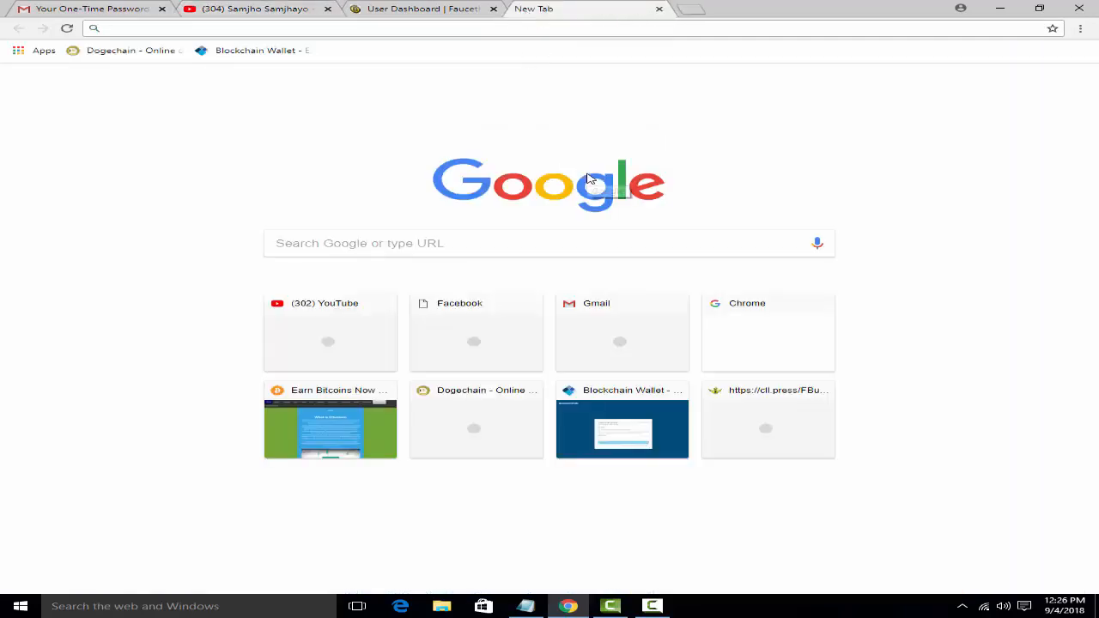
{"action": "left_click", "coordinate": [343, 245]}
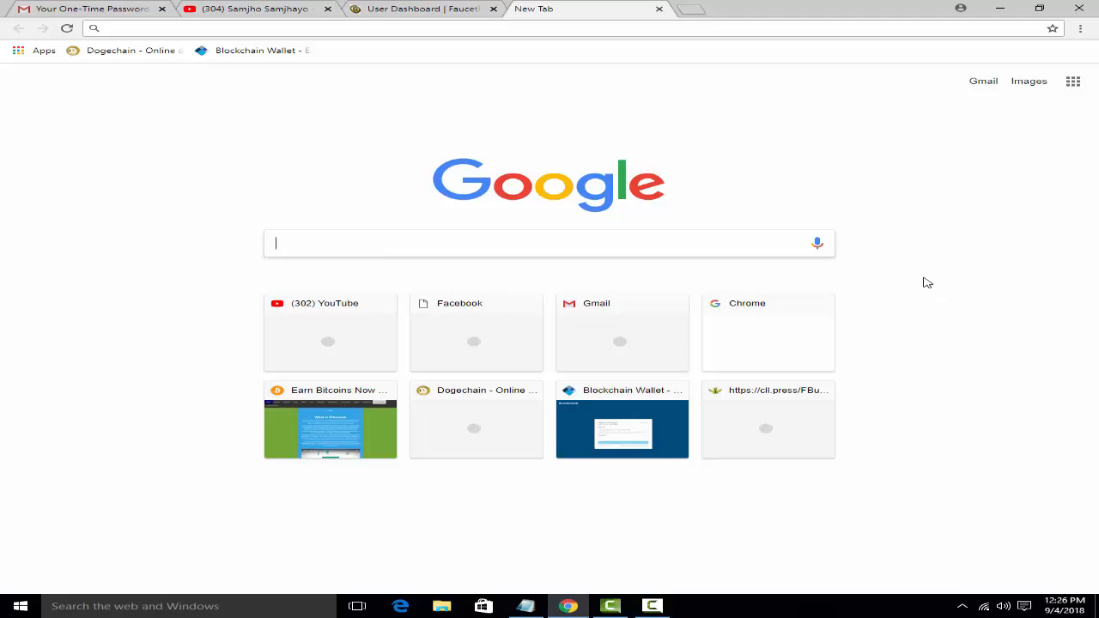
{"action": "type", "text": "dog"}
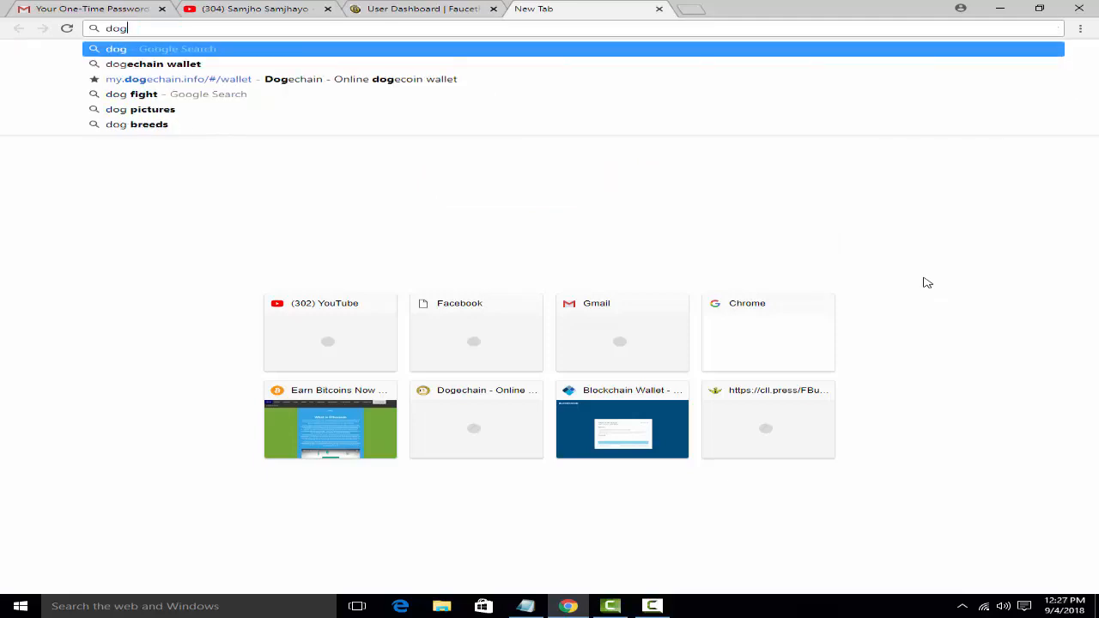
{"action": "type", "text": "echain"}
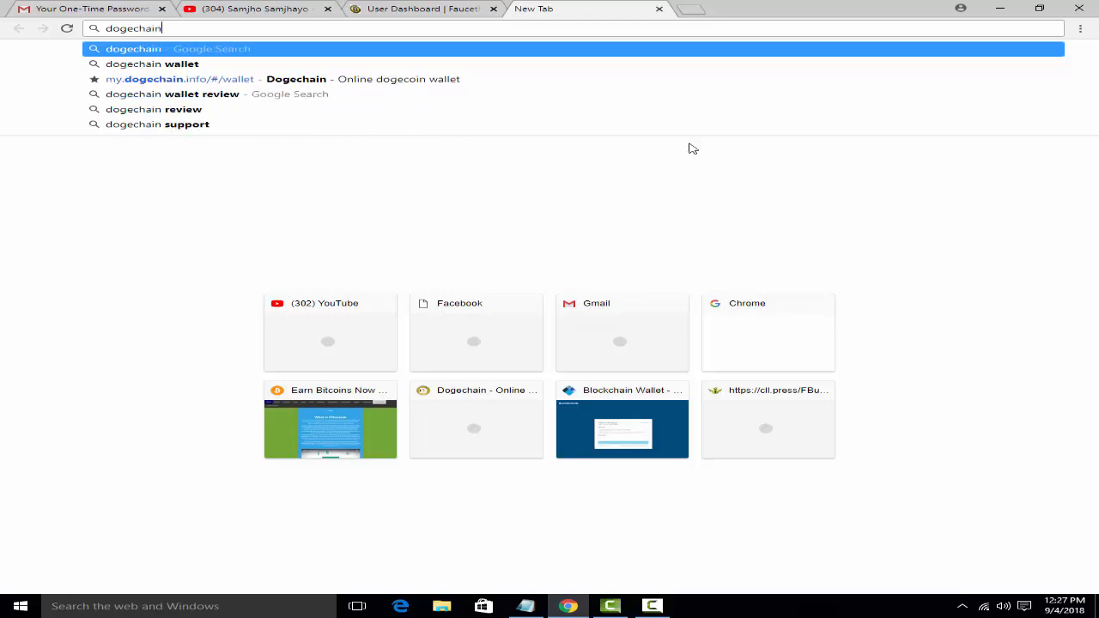
{"action": "left_click", "coordinate": [218, 70]}
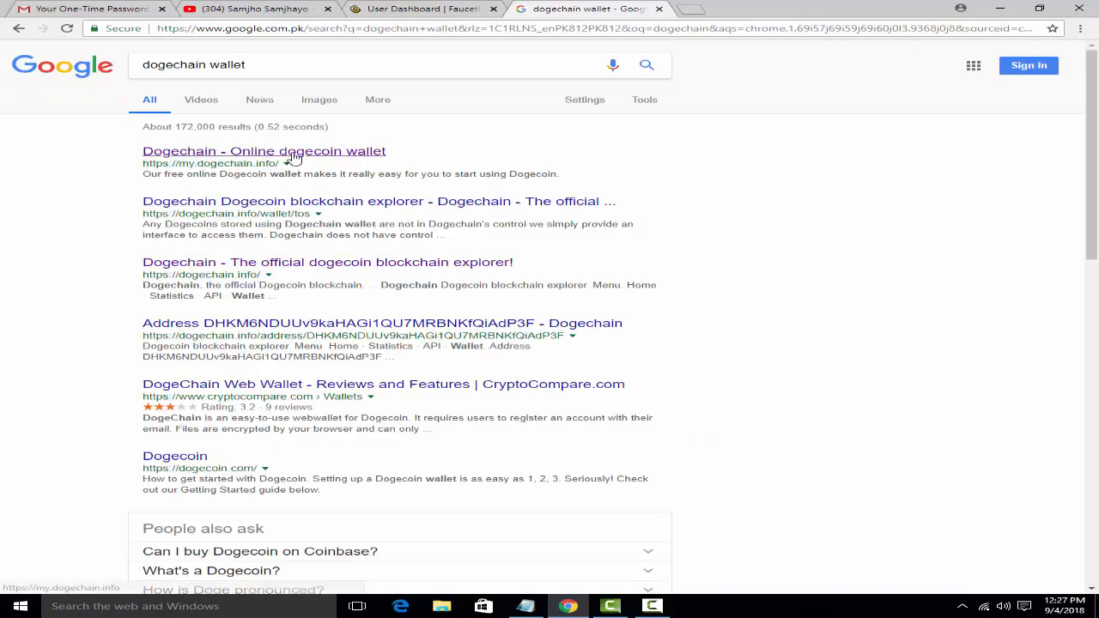
Step: Open the 'Dogechain - Online dogecoin wallet' result and bring up its Create wallet form
{"action": "left_click", "coordinate": [293, 155]}
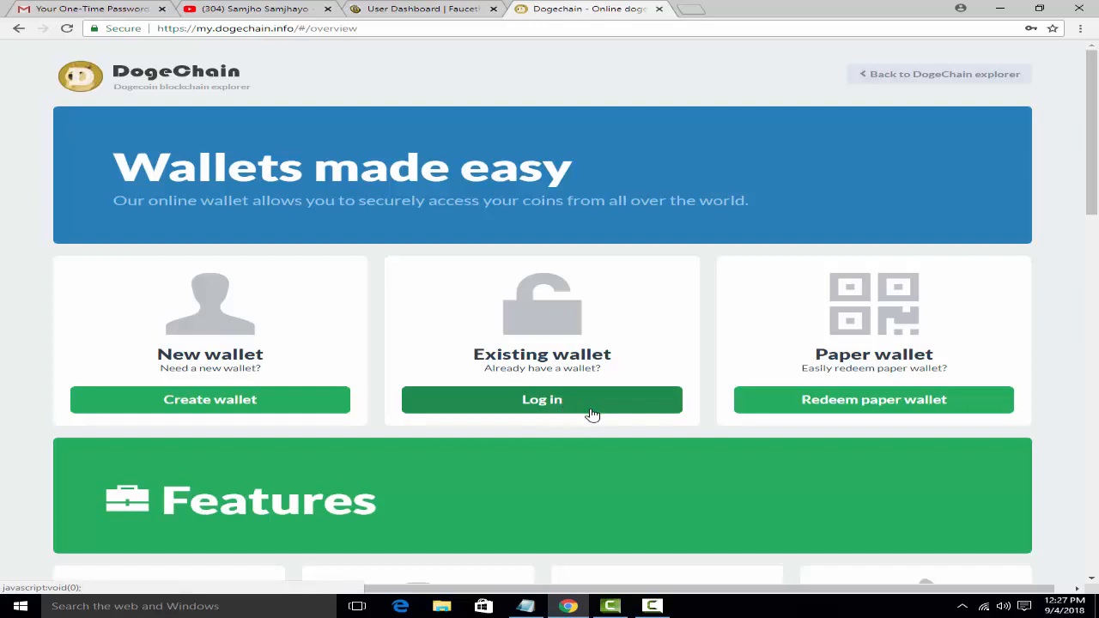
{"action": "left_click", "coordinate": [230, 401]}
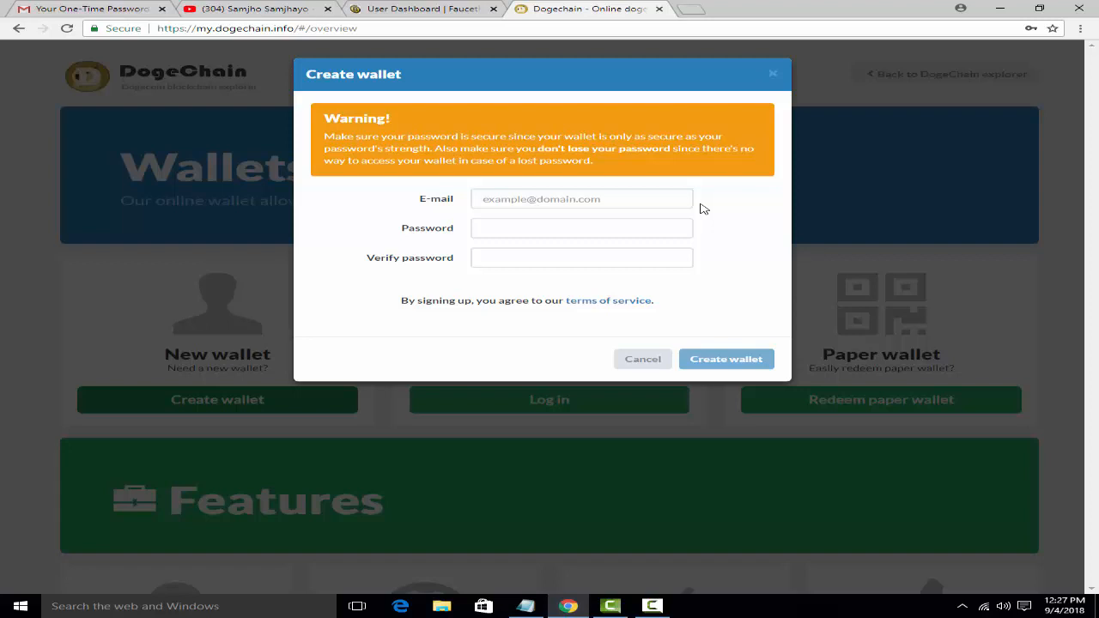
Step: Enter the Gmail address in the E-mail field, correcting its ending to .com
{"action": "left_click", "coordinate": [549, 196]}
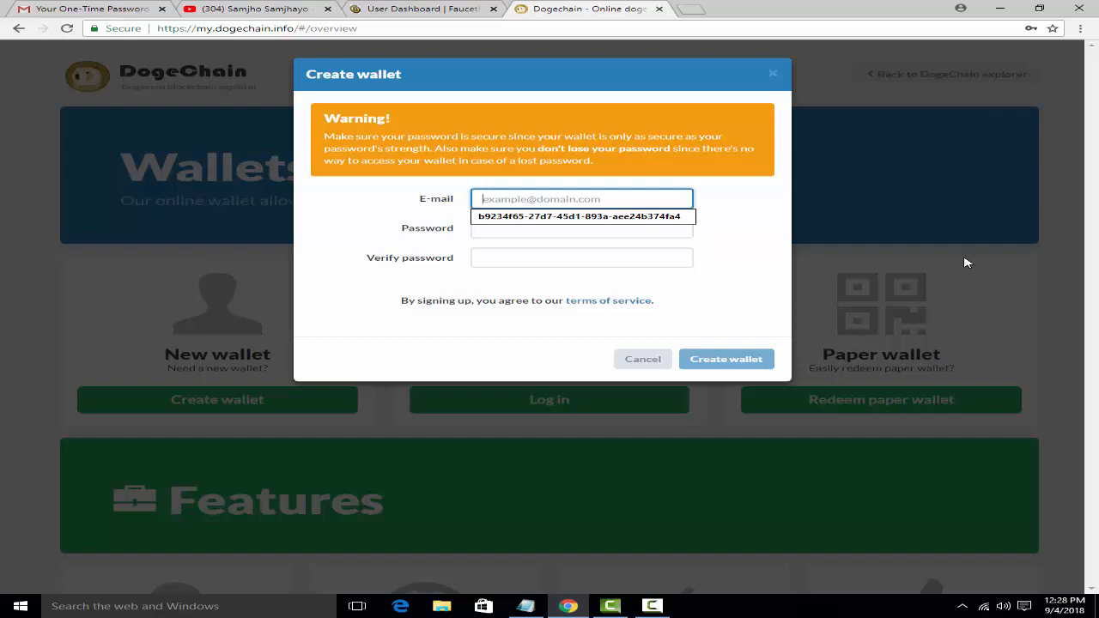
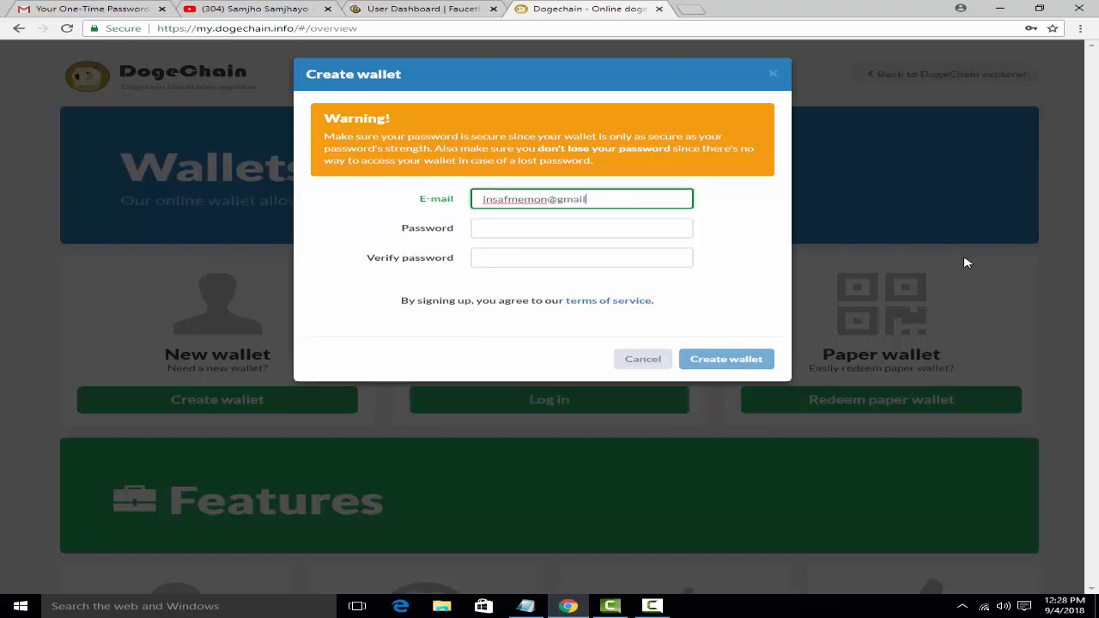
Step: Replace the too-short password with a 10-character one and enter it in Verify password
{"action": "left_click", "coordinate": [532, 229]}
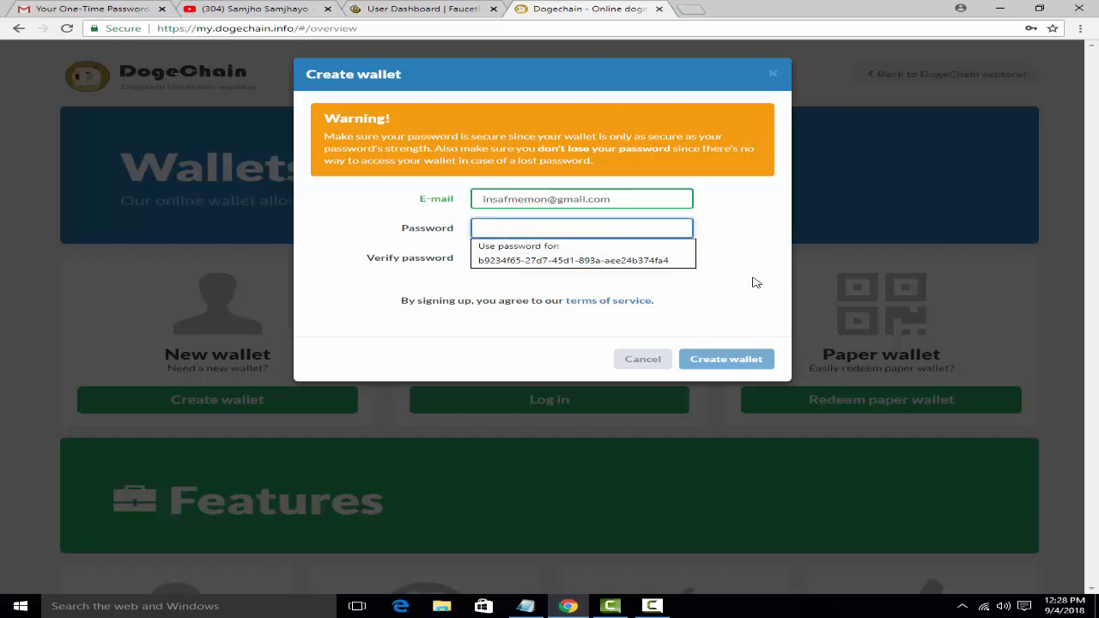
{"action": "type", "text": "a"}
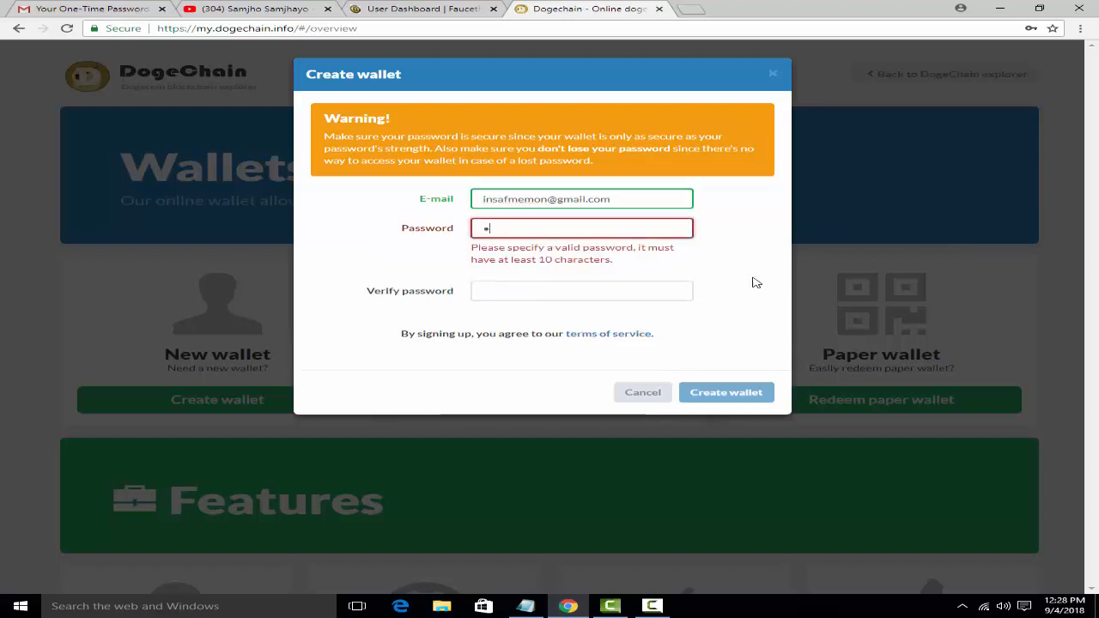
{"action": "type", "text": "aaaaaaa"}
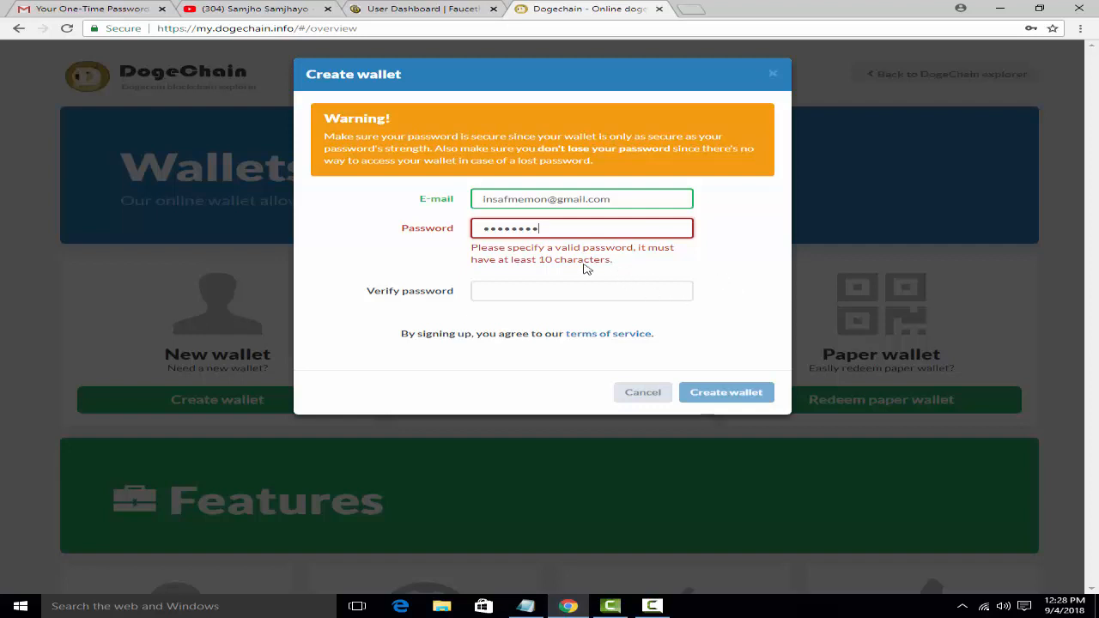
{"action": "left_click_drag", "start_coordinate": [543, 229], "coordinate": [408, 234]}
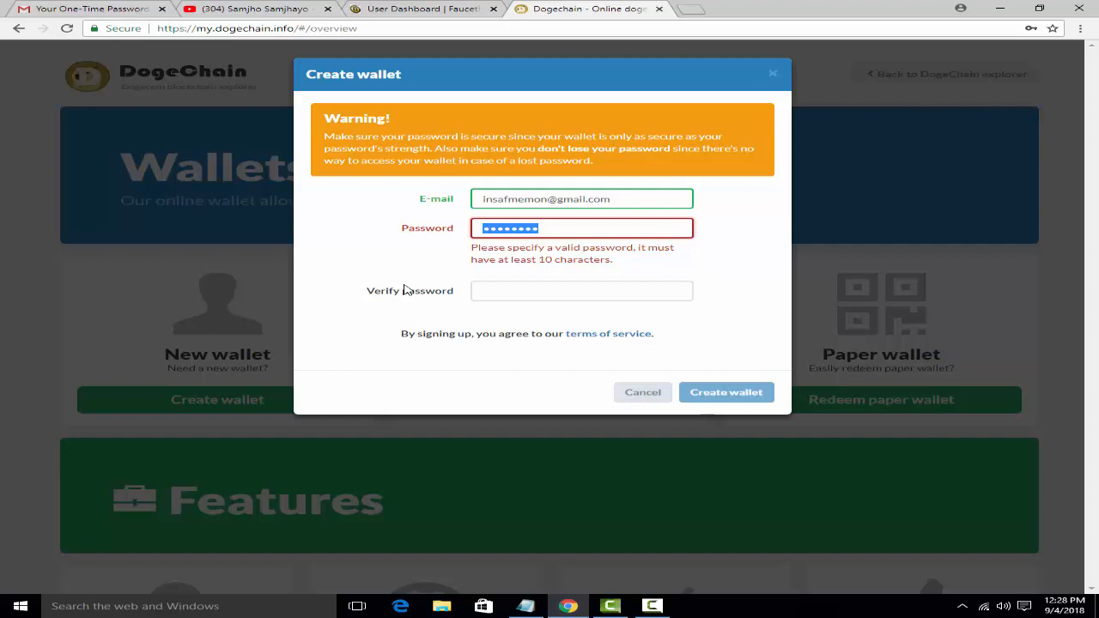
{"action": "type", "text": "••••••••••"}
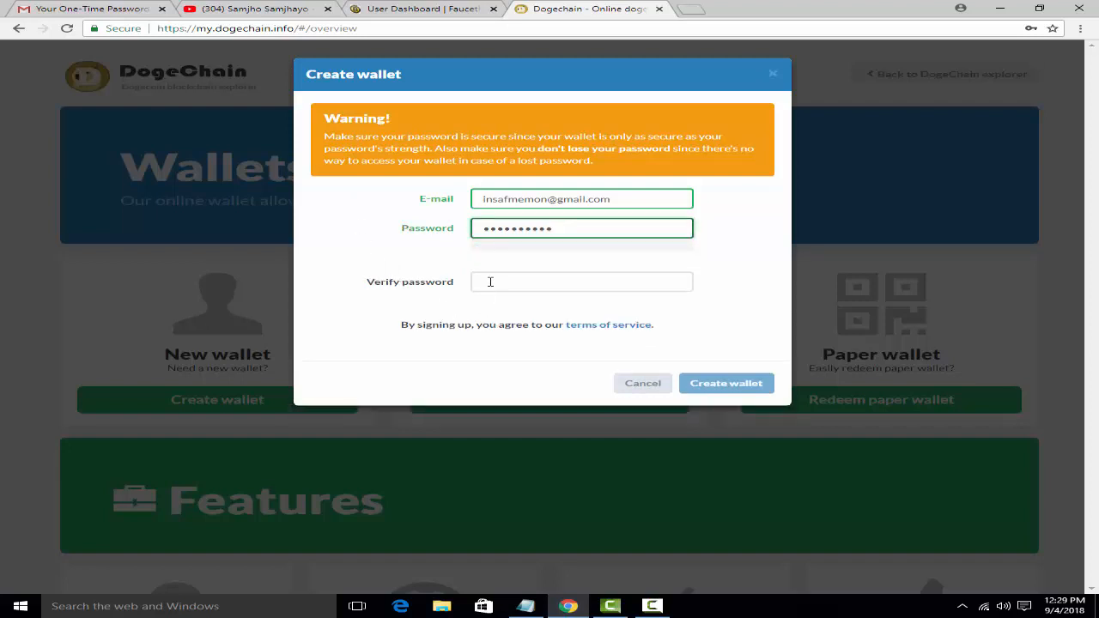
{"action": "left_click", "coordinate": [491, 282]}
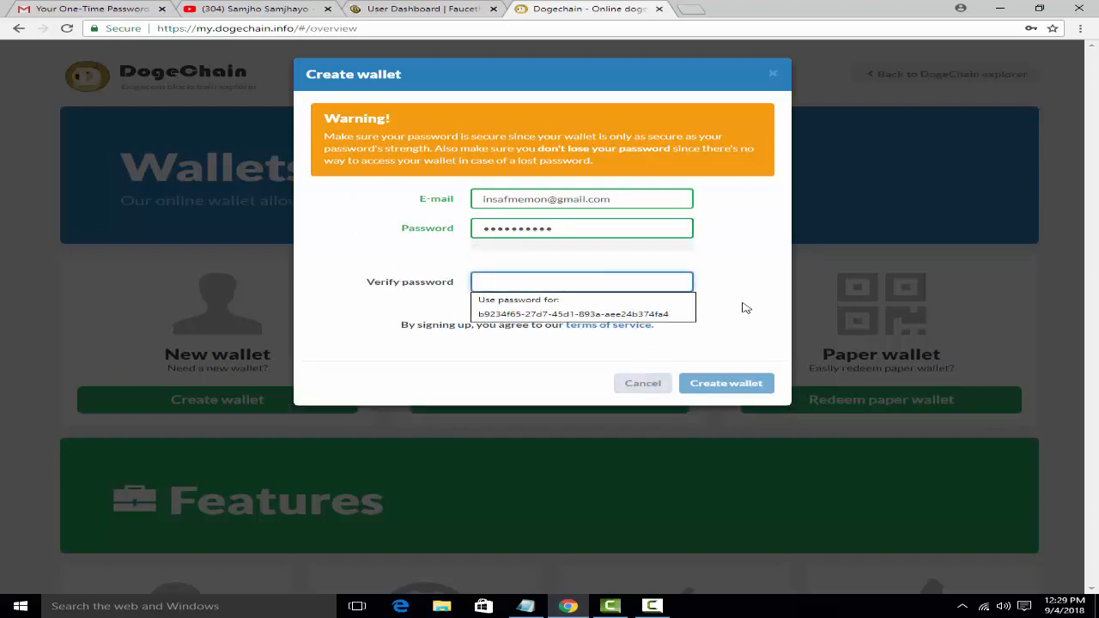
{"action": "type", "text": "•••••"}
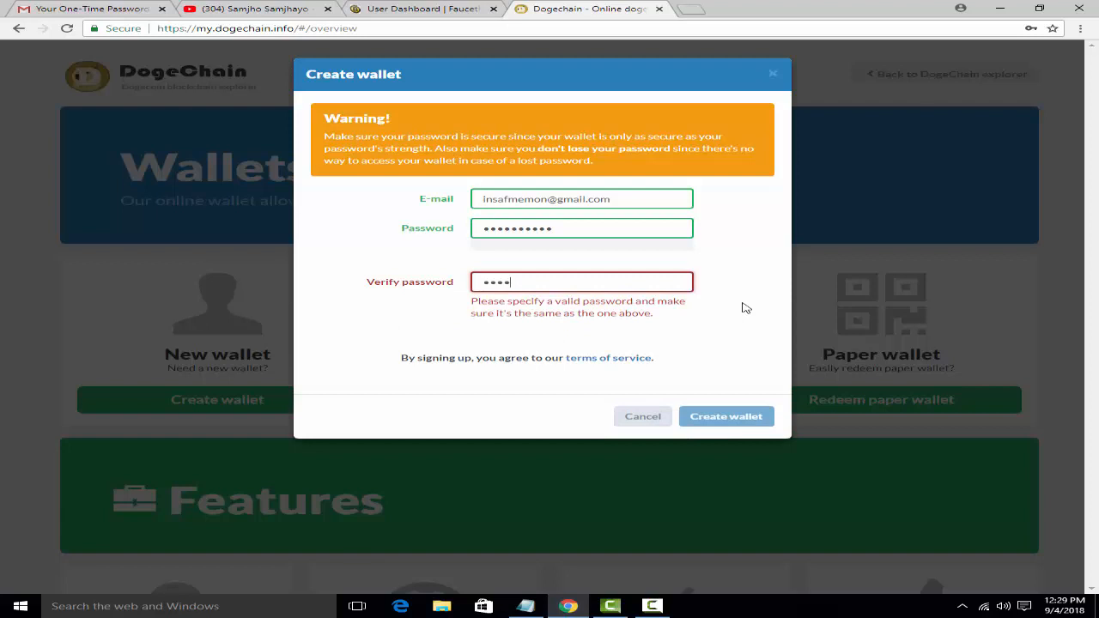
{"action": "type", "text": "•••••"}
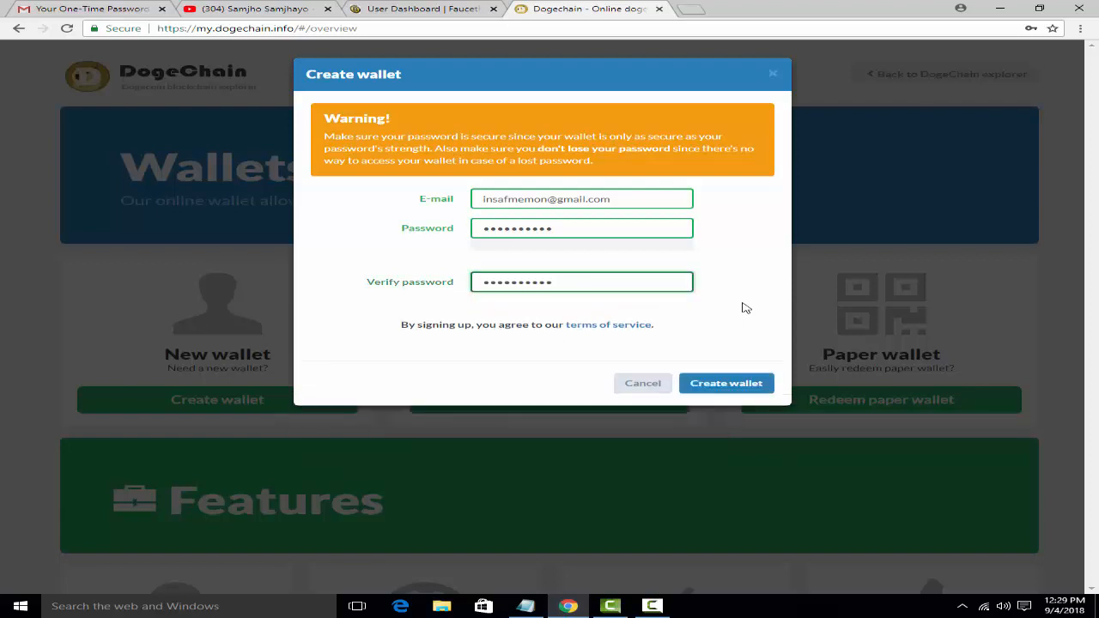
Step: Create the wallet and copy its generated unique wallet identifier
{"action": "left_click", "coordinate": [726, 384]}
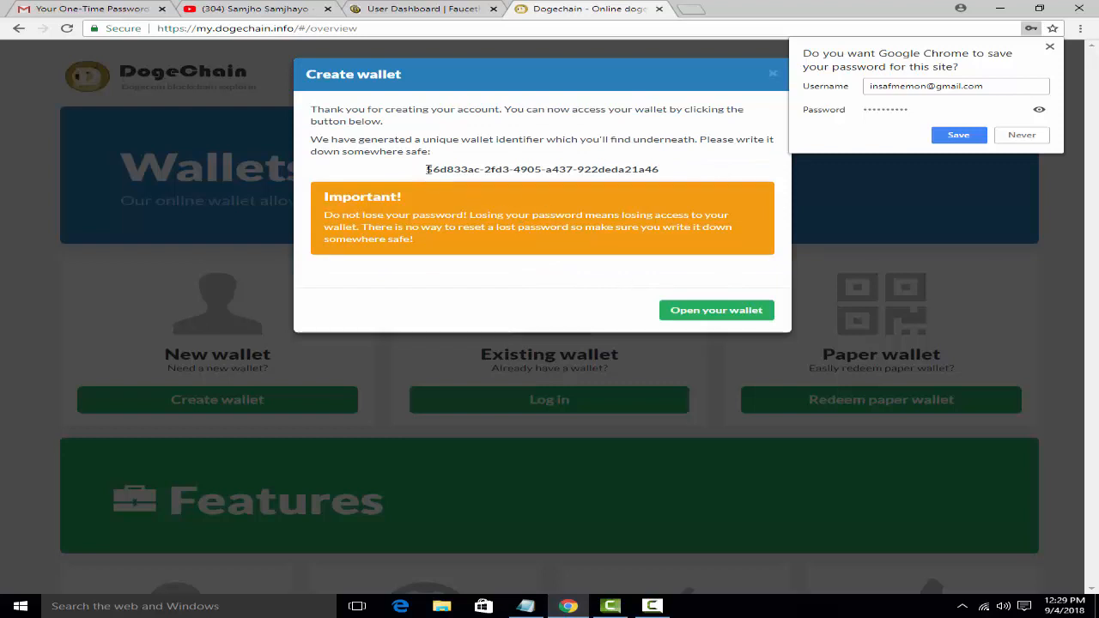
{"action": "left_click_drag", "start_coordinate": [426, 169], "coordinate": [668, 172]}
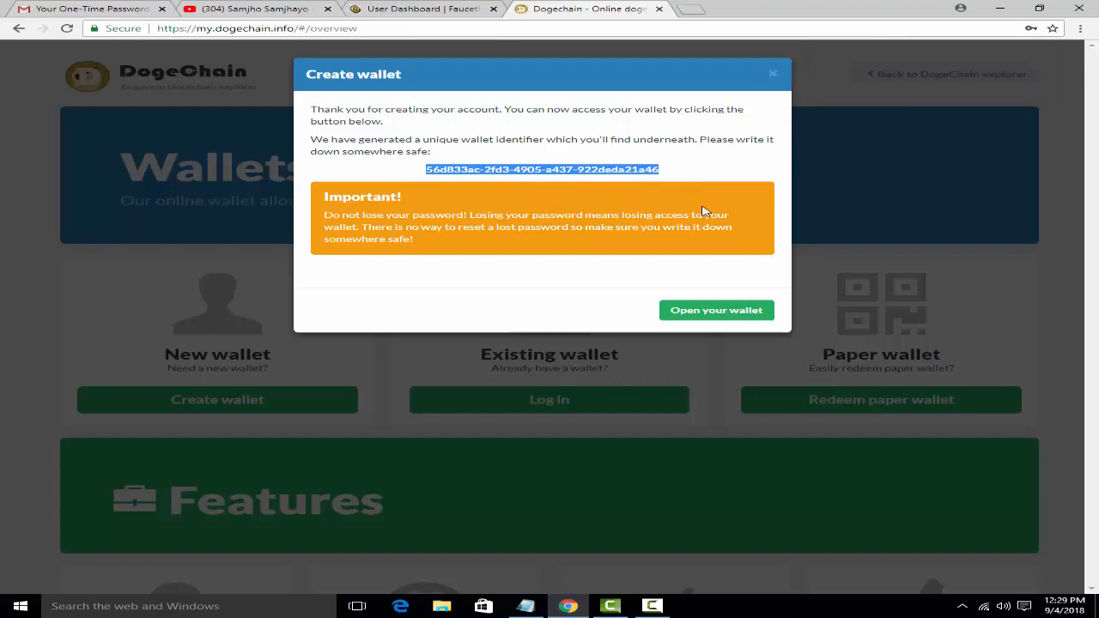
{"action": "right_click", "coordinate": [598, 168]}
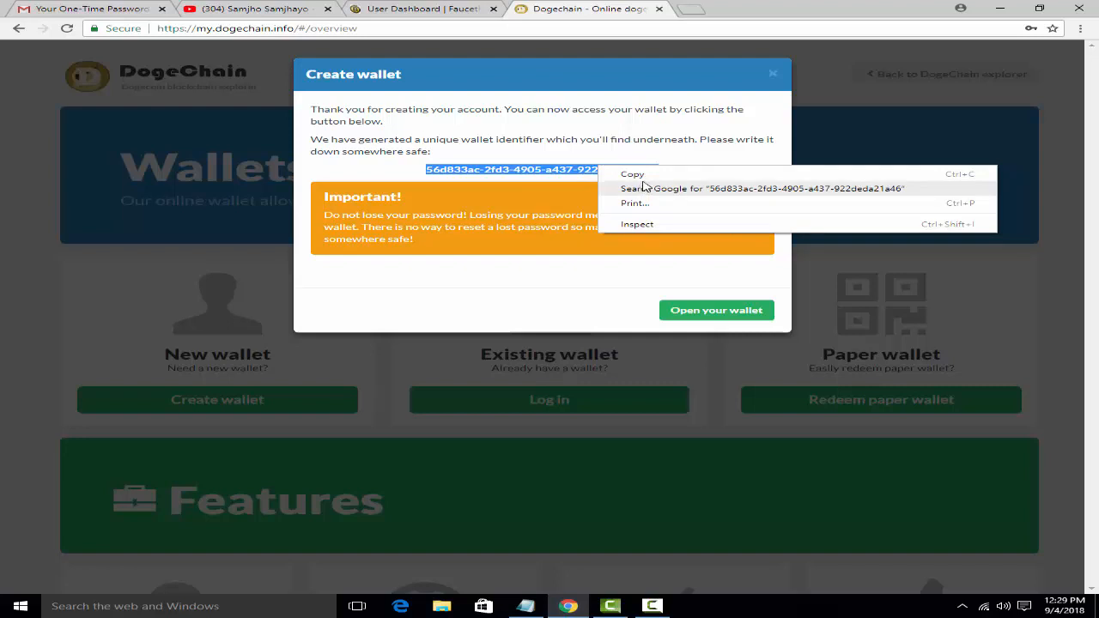
{"action": "left_click", "coordinate": [645, 174]}
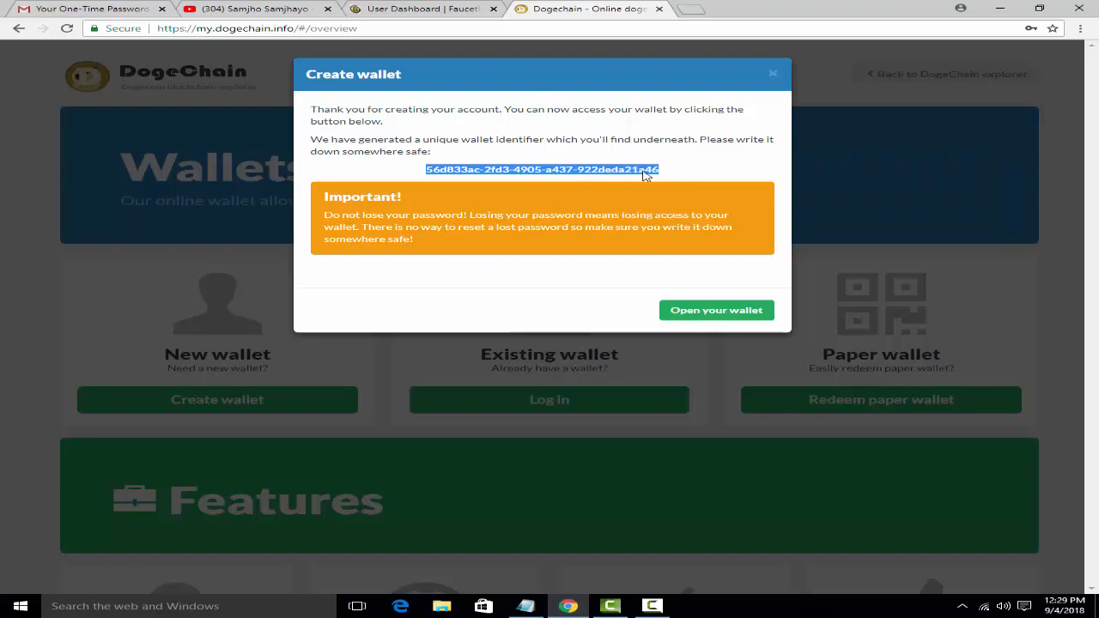
Step: Start a Notepad note headed 'dogechain id', paste the wallet identifier below, and minimize it
{"action": "left_click", "coordinate": [25, 608]}
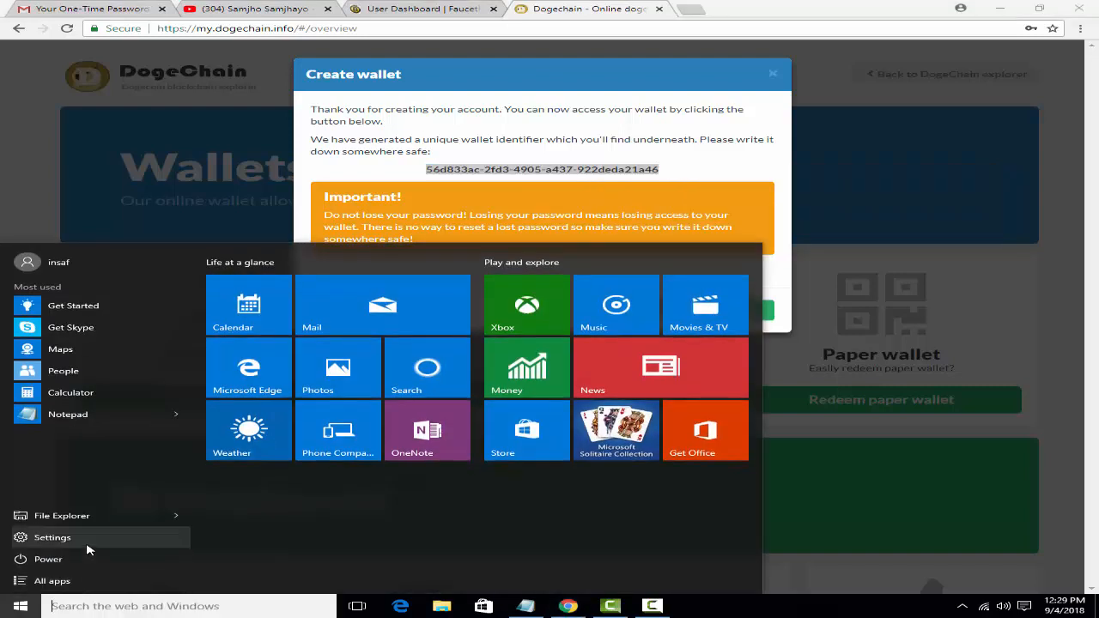
{"action": "left_click", "coordinate": [112, 417]}
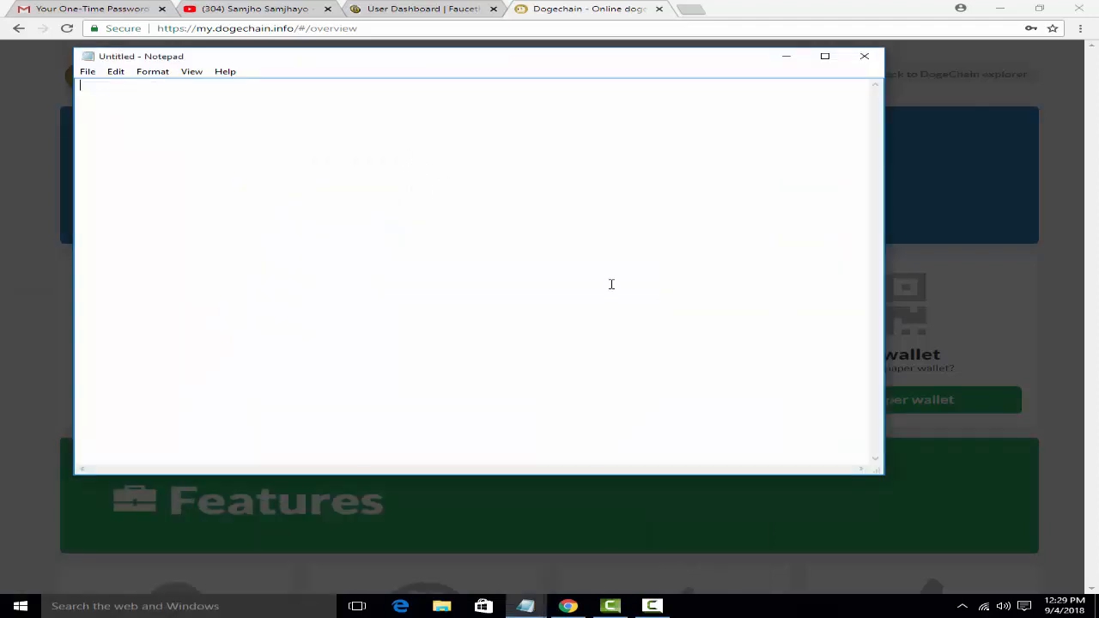
{"action": "type", "text": "dogechain id"}
{"action": "key", "text": "Return"}
{"action": "key", "text": "ctrl+v"}
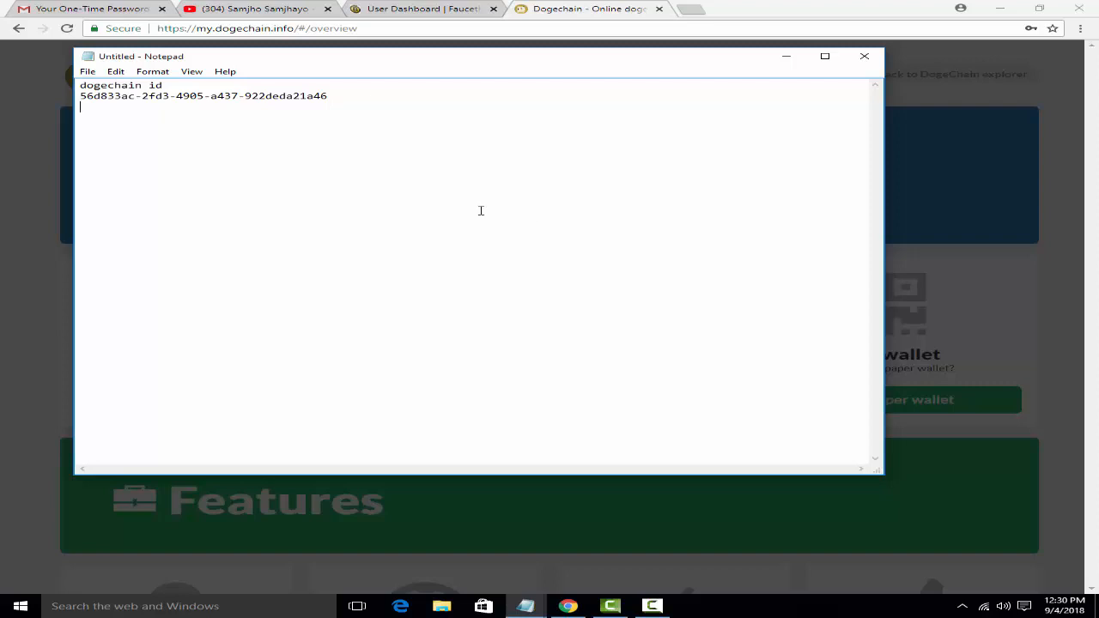
{"action": "left_click", "coordinate": [787, 58]}
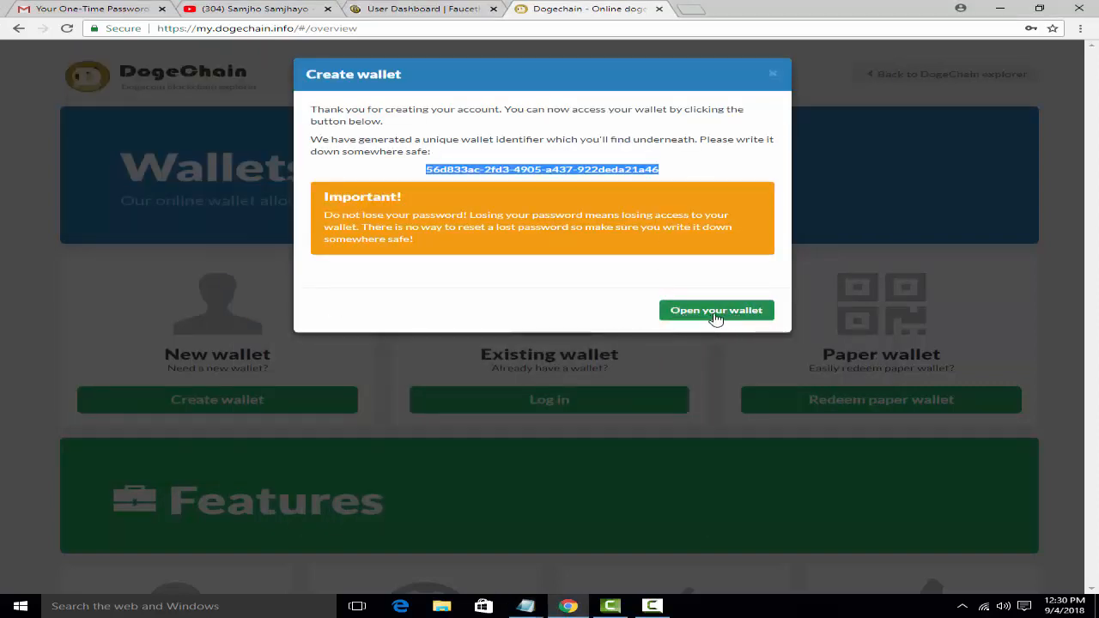
Step: Open the new wallet and copy its full DOGE deposit address
{"action": "left_click", "coordinate": [715, 313]}
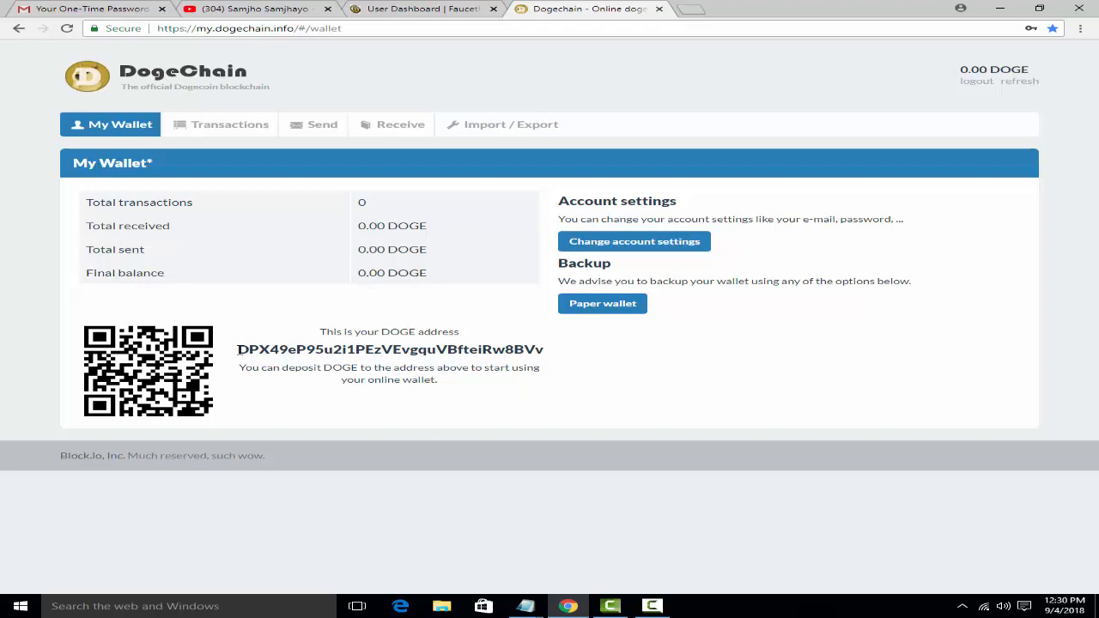
{"action": "left_click_drag", "start_coordinate": [240, 349], "coordinate": [566, 355]}
{"action": "left_click", "coordinate": [575, 374]}
{"action": "left_click_drag", "start_coordinate": [239, 350], "coordinate": [540, 345]}
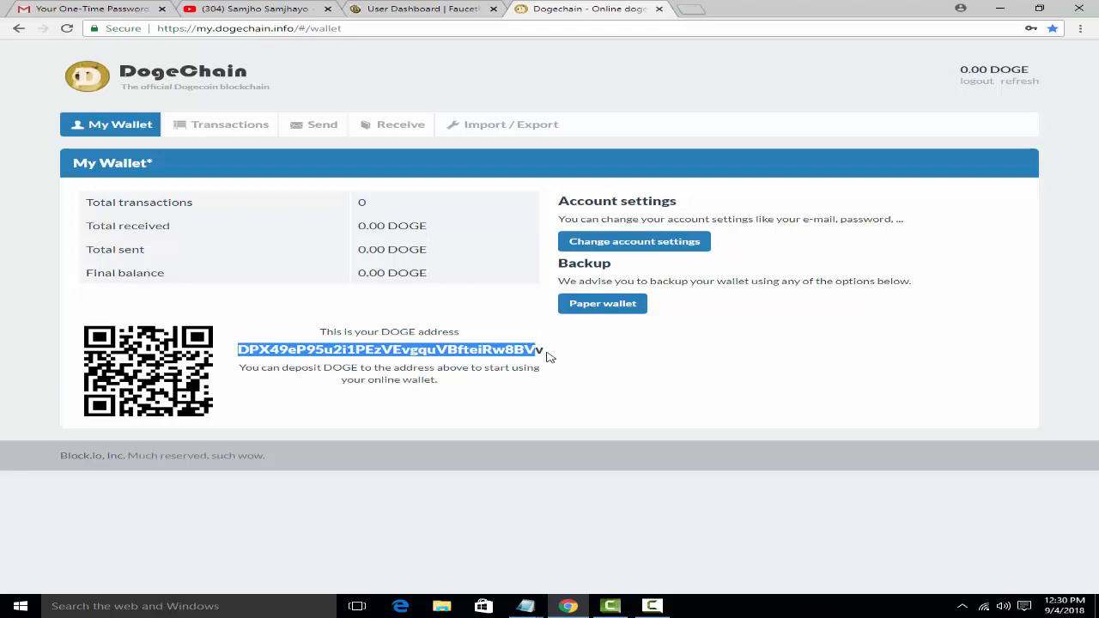
{"action": "left_click", "coordinate": [546, 350]}
{"action": "left_click_drag", "start_coordinate": [544, 350], "coordinate": [242, 351]}
{"action": "right_click", "coordinate": [244, 349]}
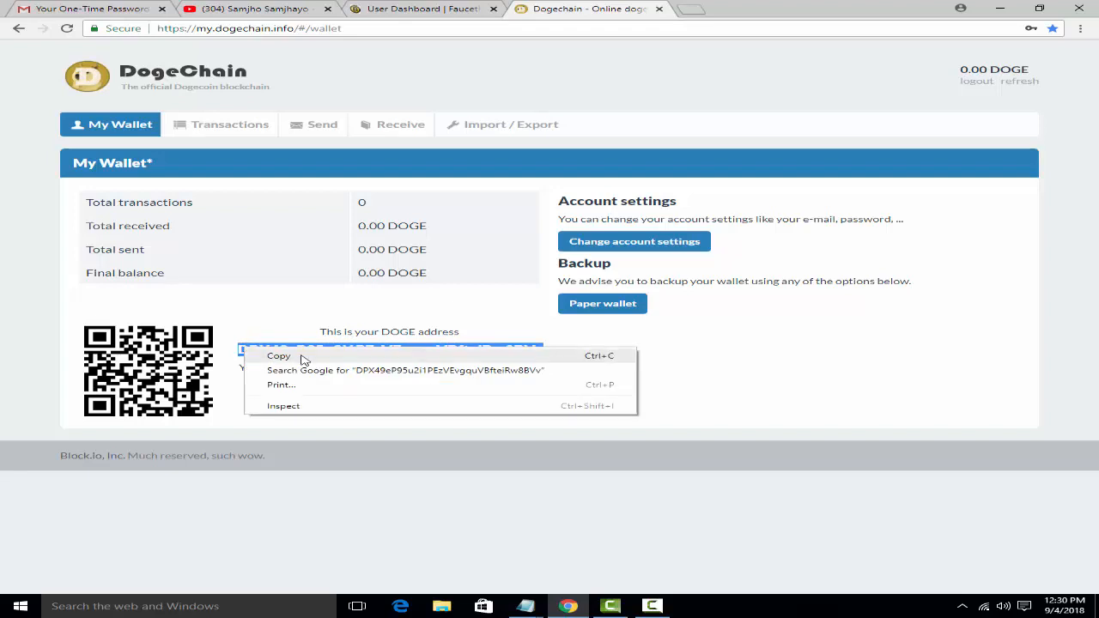
{"action": "left_click", "coordinate": [302, 358]}
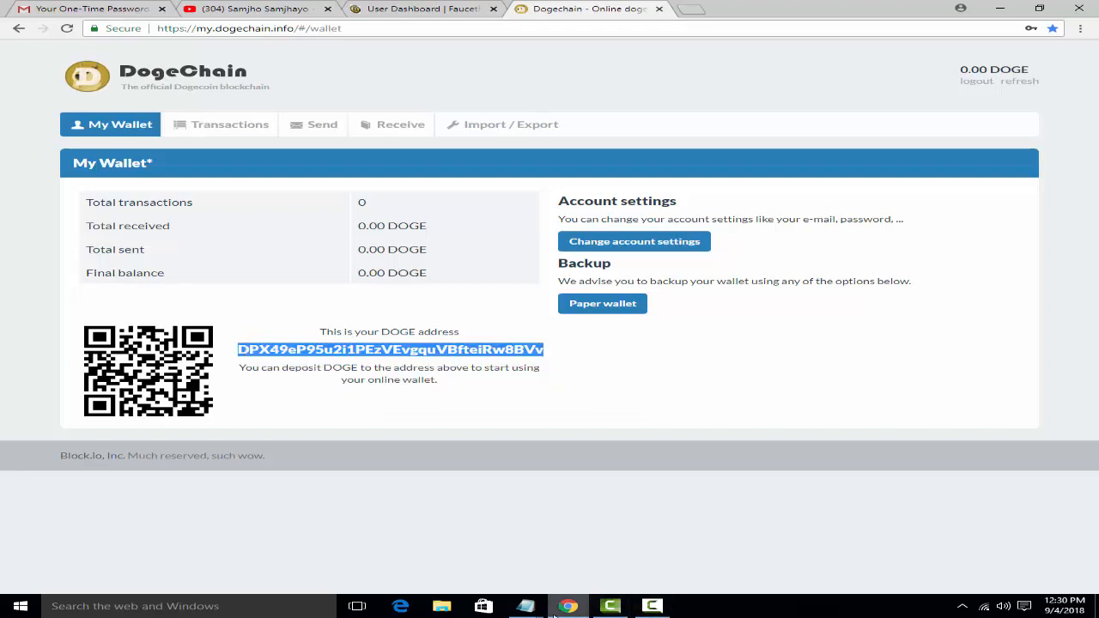
Step: Paste the DOGE address into the Notepad note under the identifier, then minimize Notepad
{"action": "left_click", "coordinate": [525, 605]}
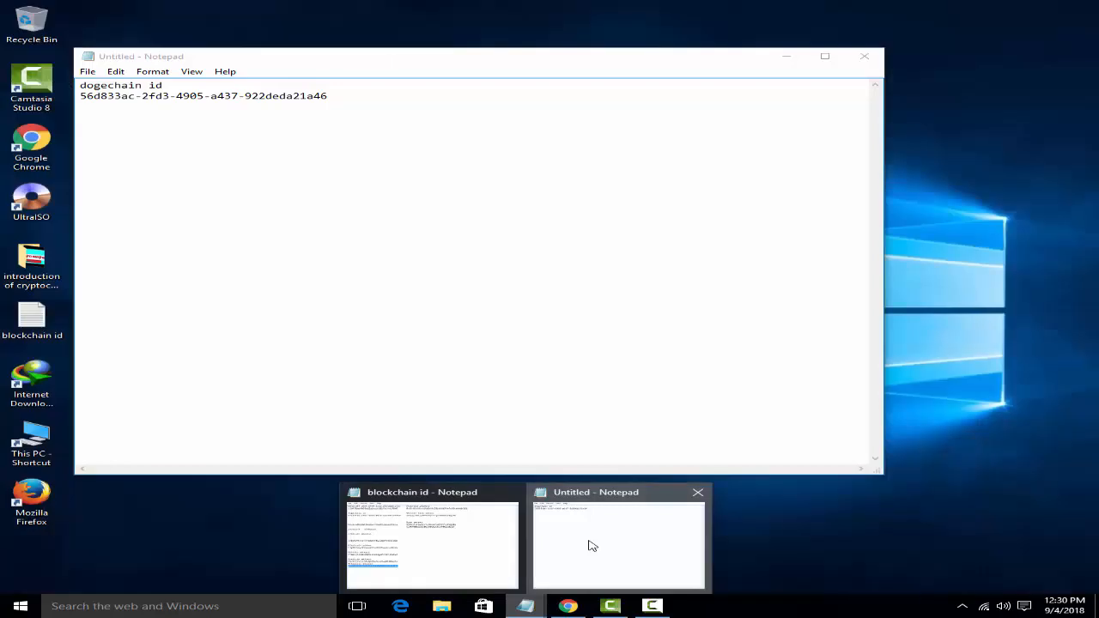
{"action": "left_click", "coordinate": [589, 544]}
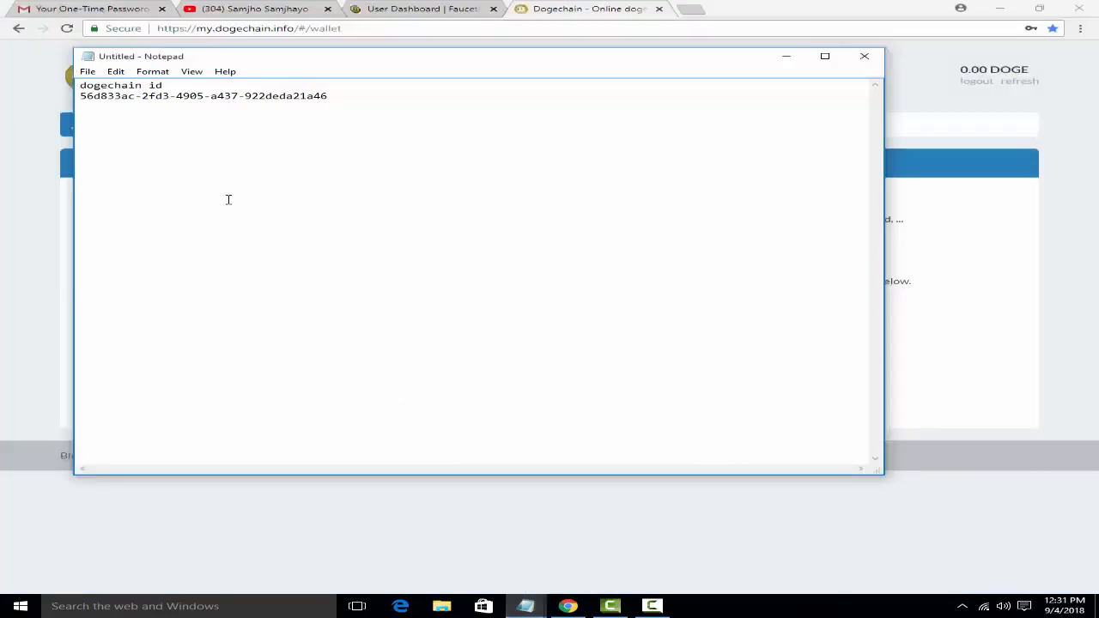
{"action": "key", "text": "ctrl+v"}
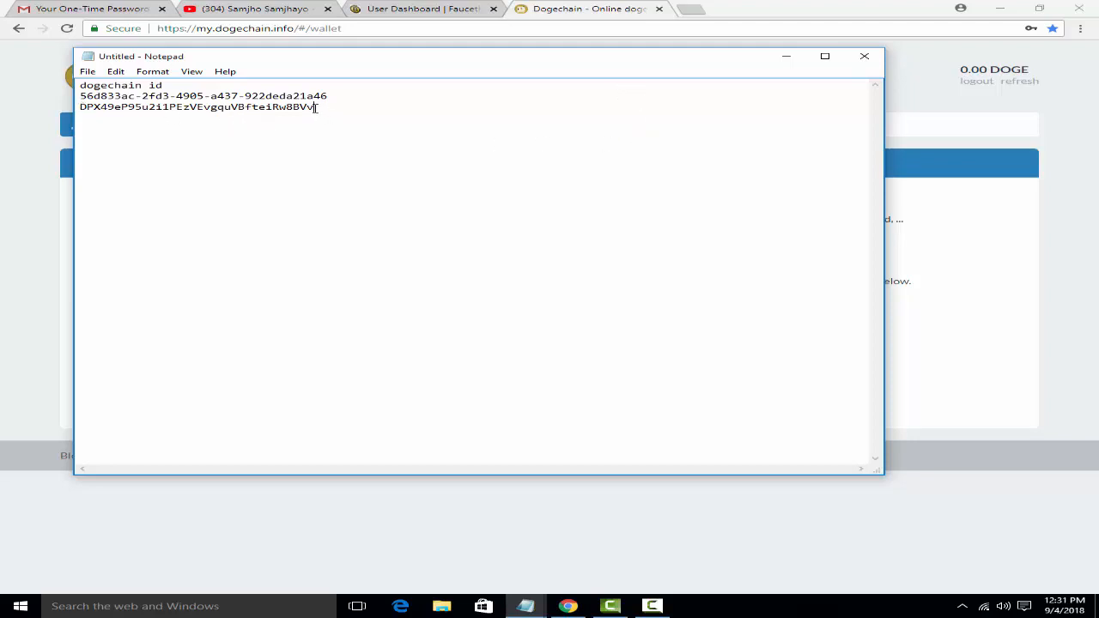
{"action": "left_click", "coordinate": [786, 57]}
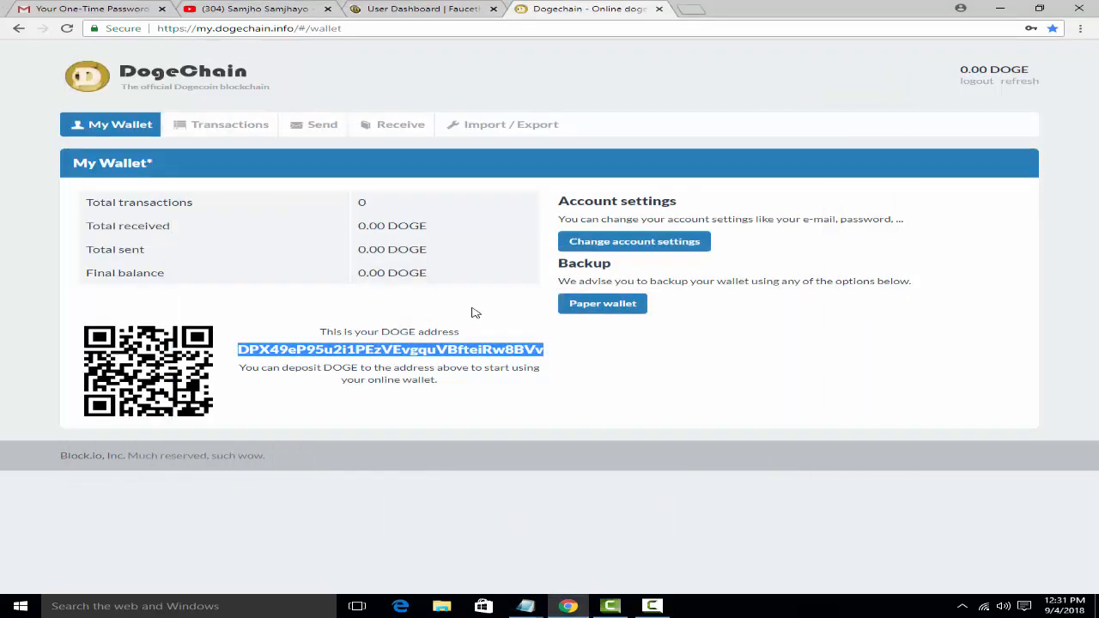
Step: Browse the wallet's Transactions, Send and Receive tabs, ending on the Receive address list
{"action": "left_click", "coordinate": [238, 128]}
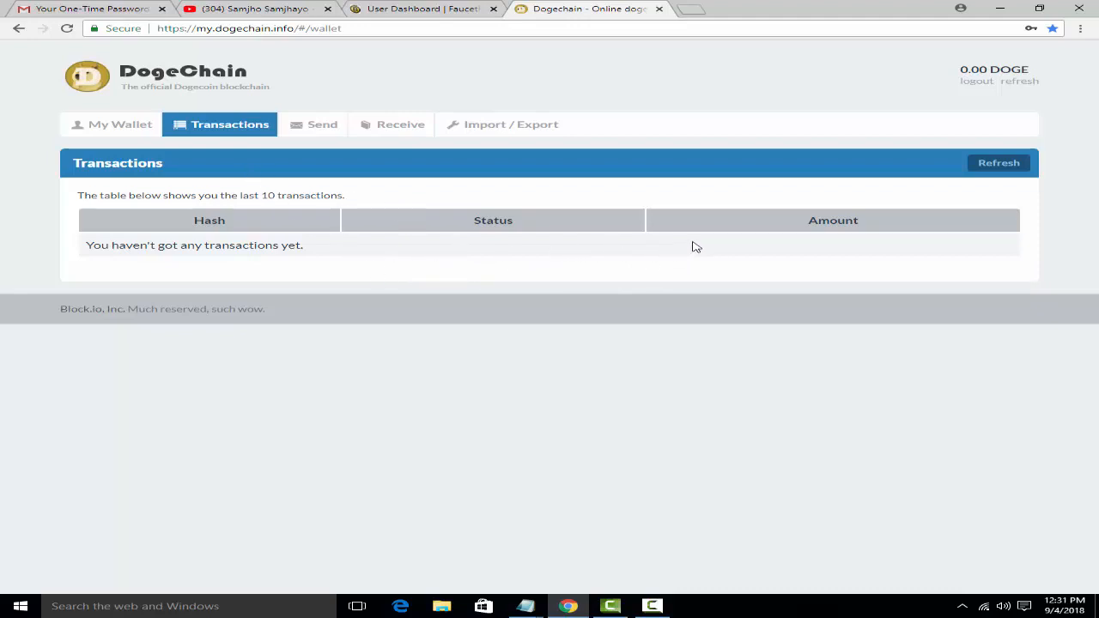
{"action": "left_click", "coordinate": [305, 135]}
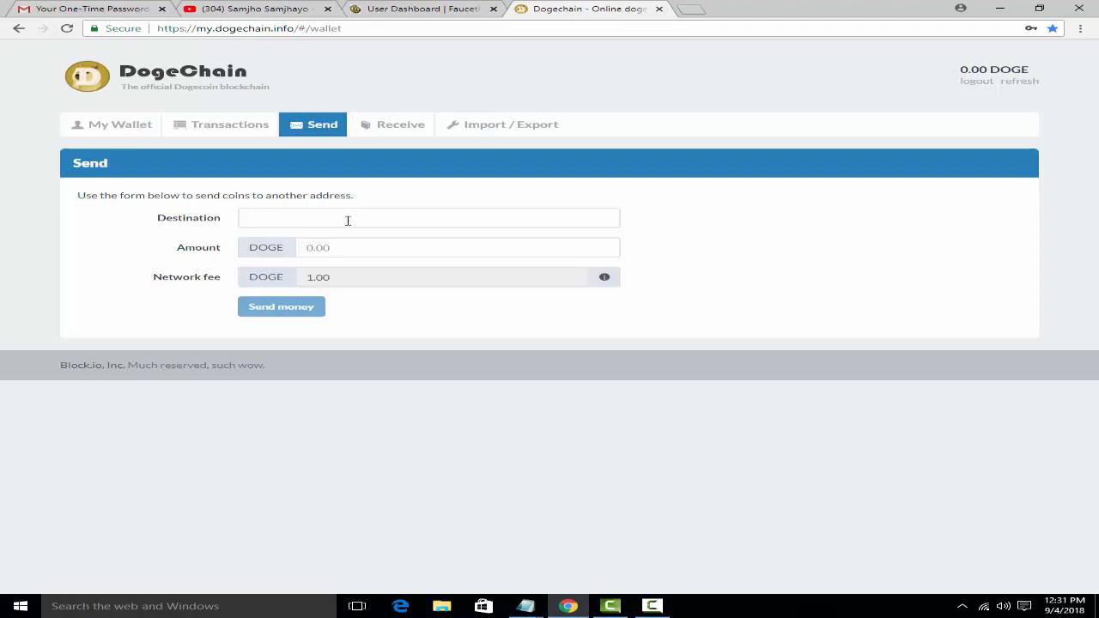
{"action": "left_click", "coordinate": [392, 135]}
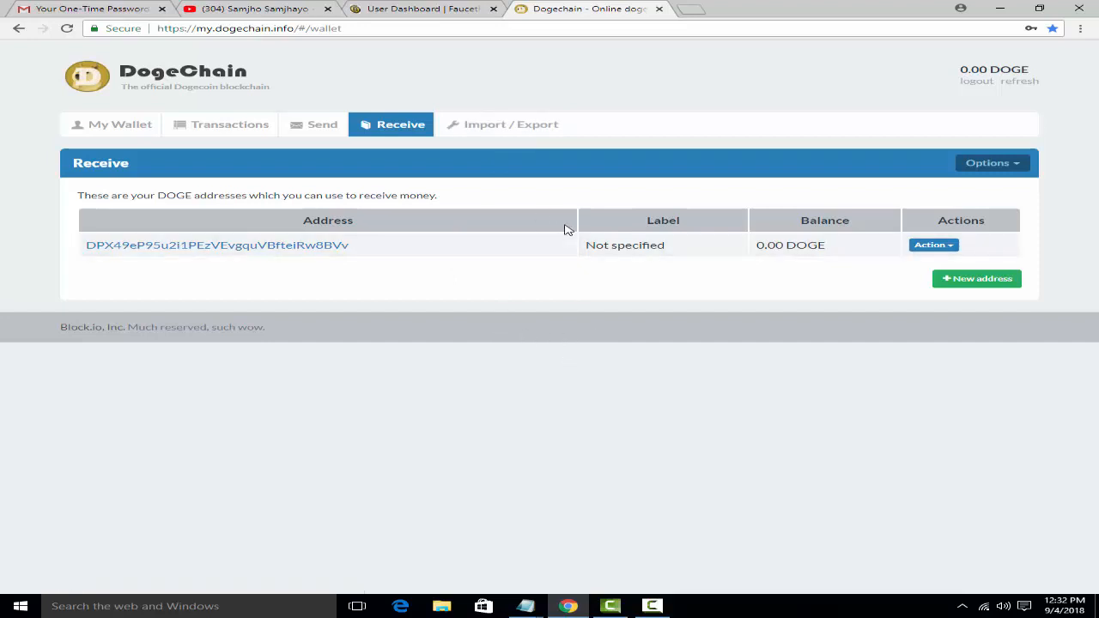
Step: Search Google for 'blockchain' in a new tab and open the top result's context menu
{"action": "left_click", "coordinate": [694, 10]}
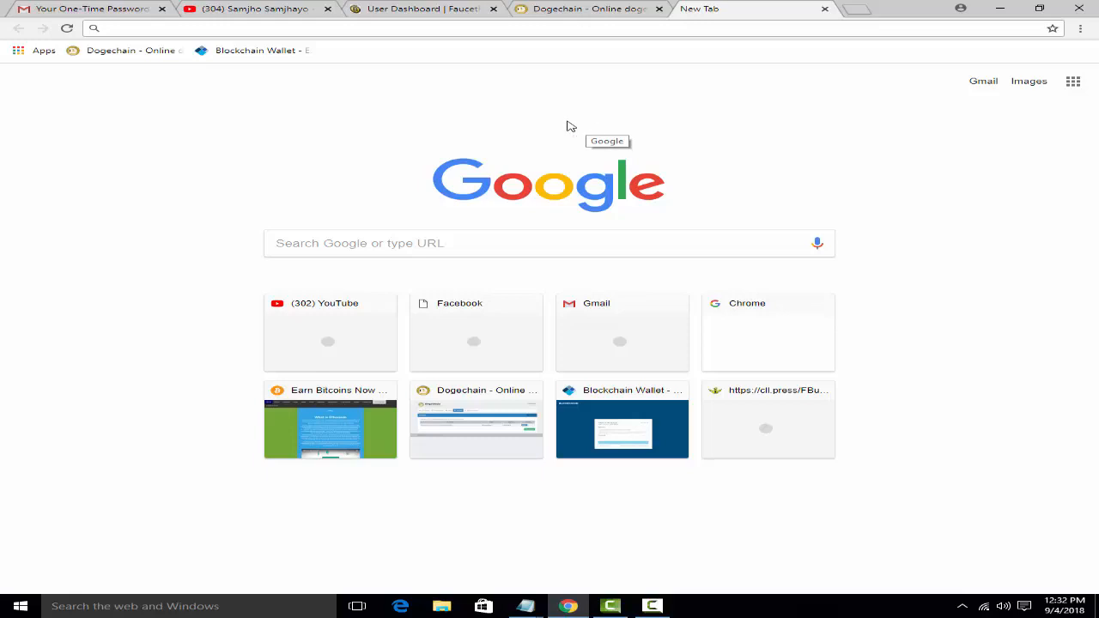
{"action": "left_click", "coordinate": [420, 243]}
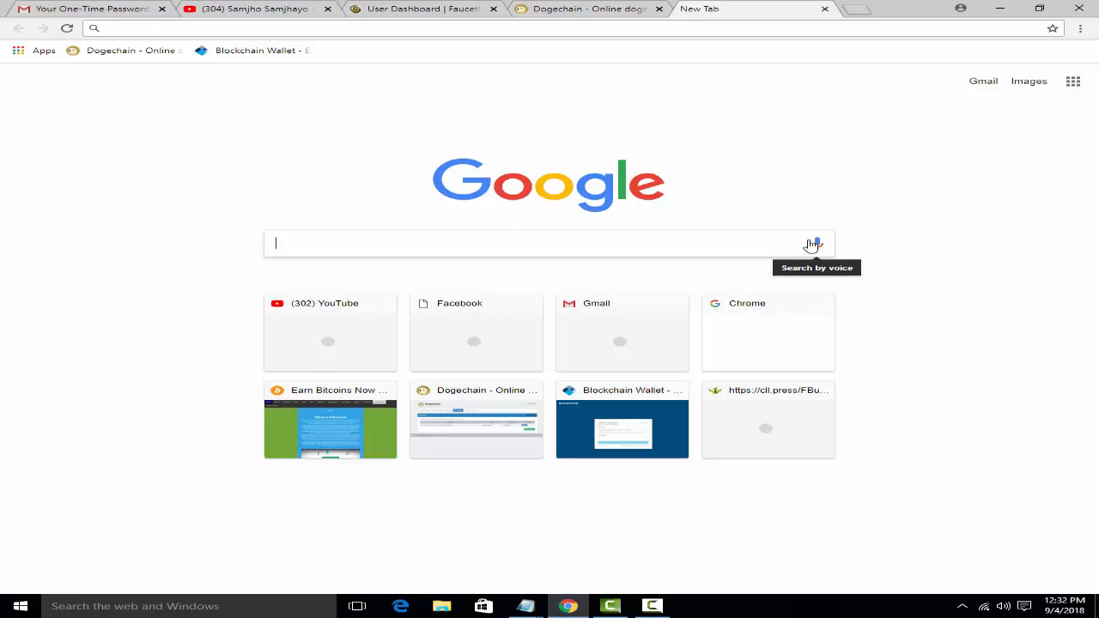
{"action": "type", "text": "bloc"}
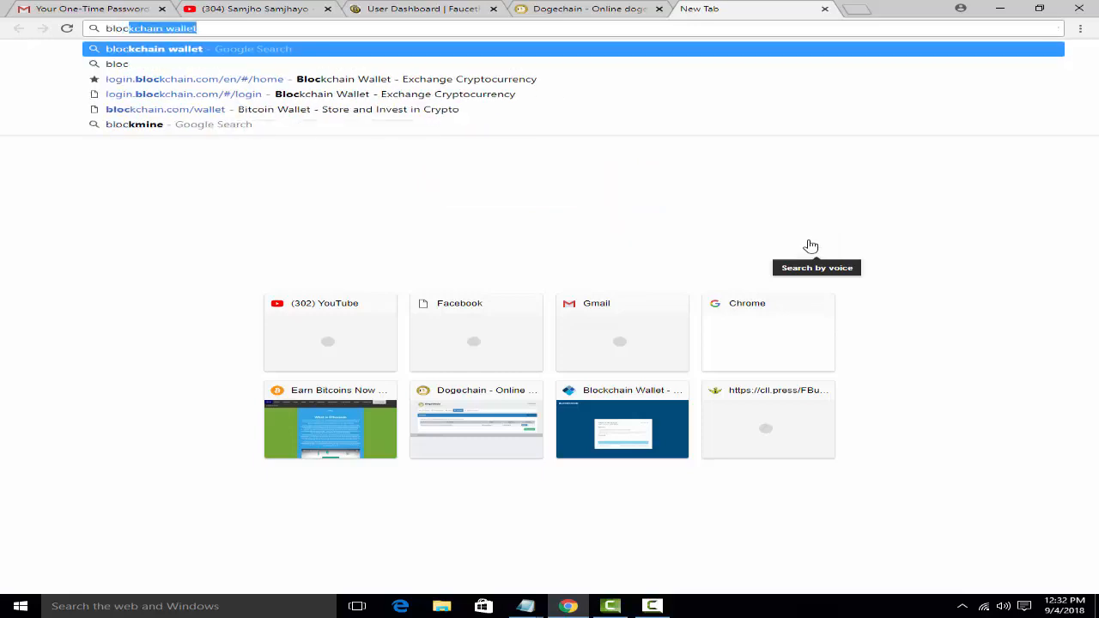
{"action": "type", "text": "kchai"}
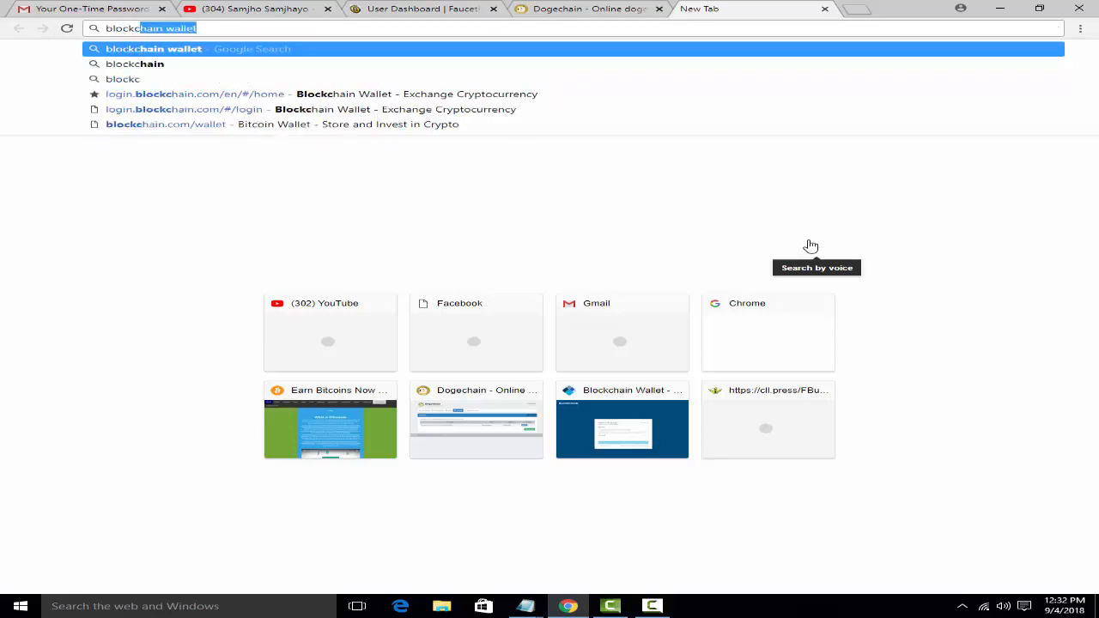
{"action": "type", "text": "n"}
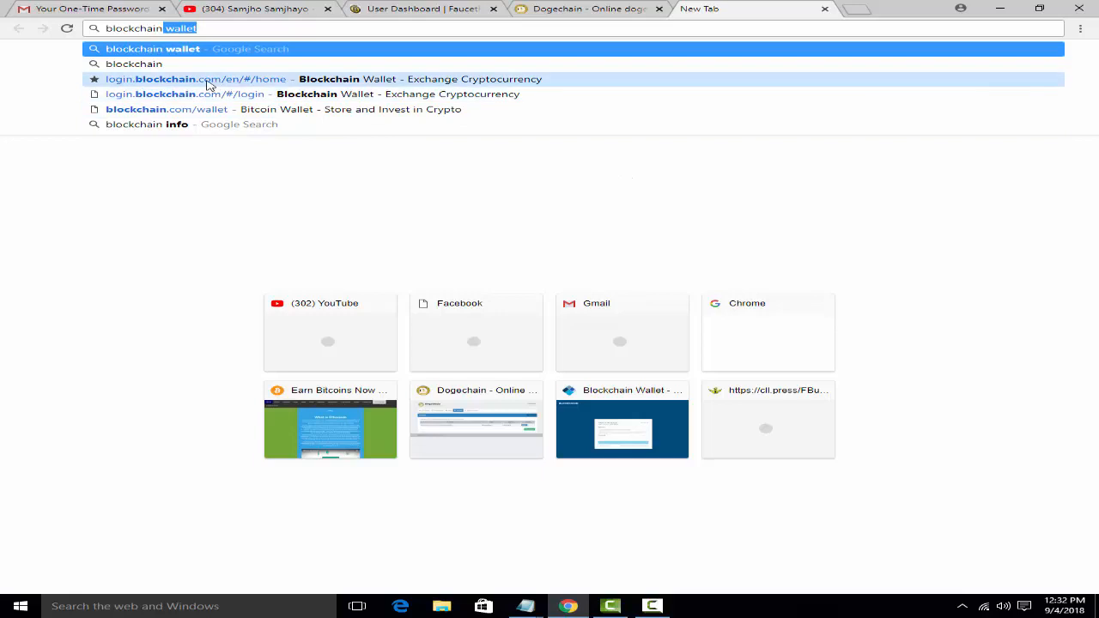
{"action": "key", "text": "Escape"}
{"action": "key", "text": "Return"}
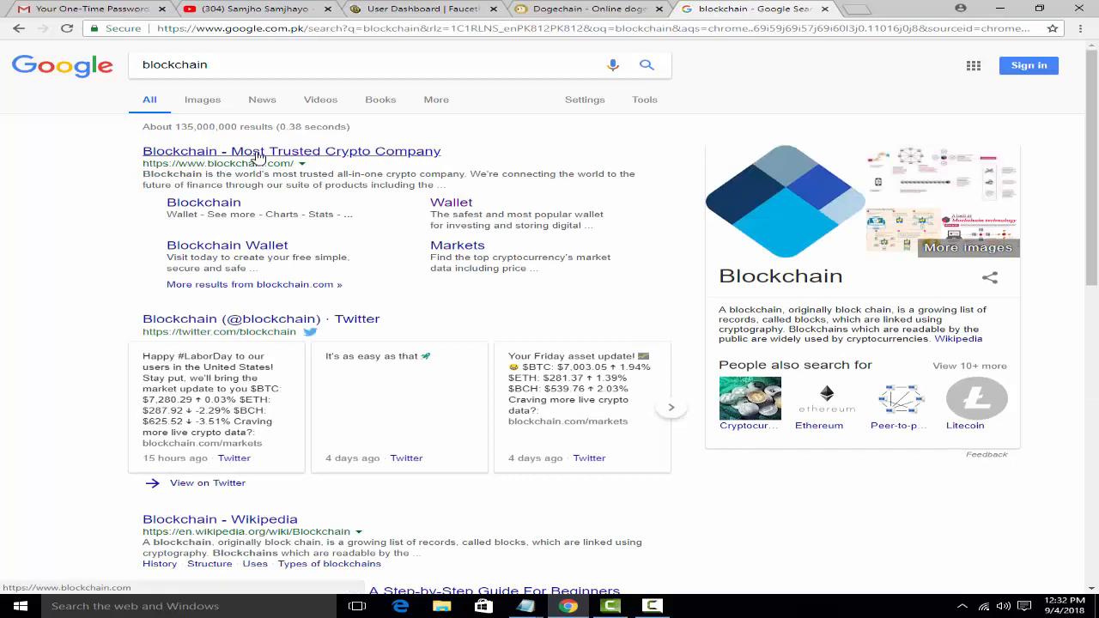
{"action": "right_click", "coordinate": [256, 153]}
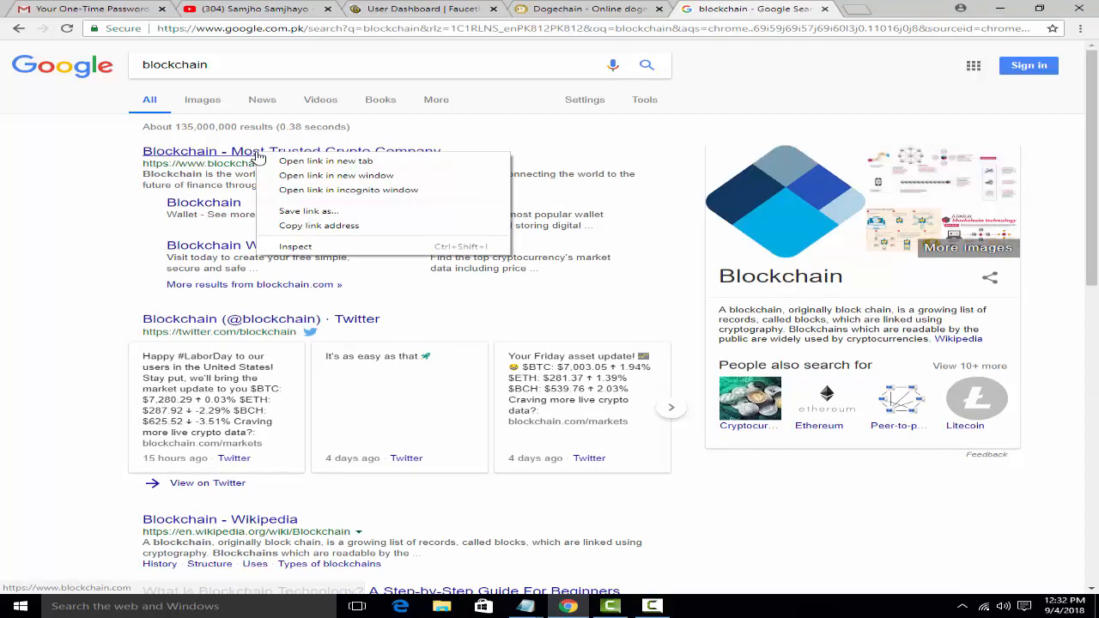
Step: Open blockchain.com's Create Your Wallet form, autofill the saved e-mail, then return to the homepage
{"action": "left_click", "coordinate": [257, 154]}
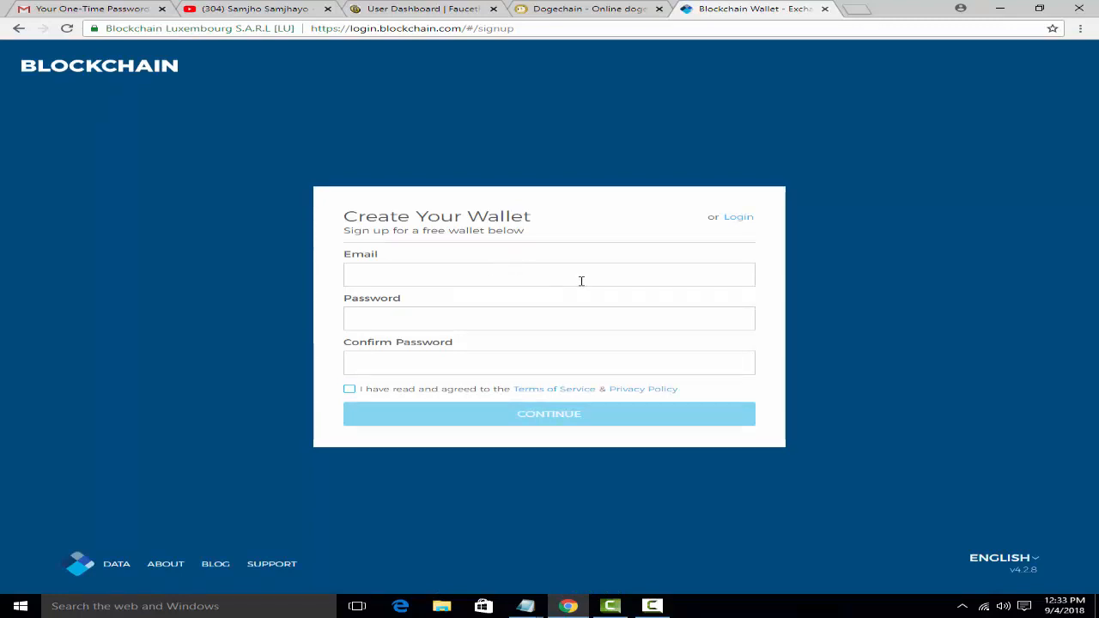
{"action": "left_click", "coordinate": [444, 273]}
{"action": "left_click", "coordinate": [453, 299]}
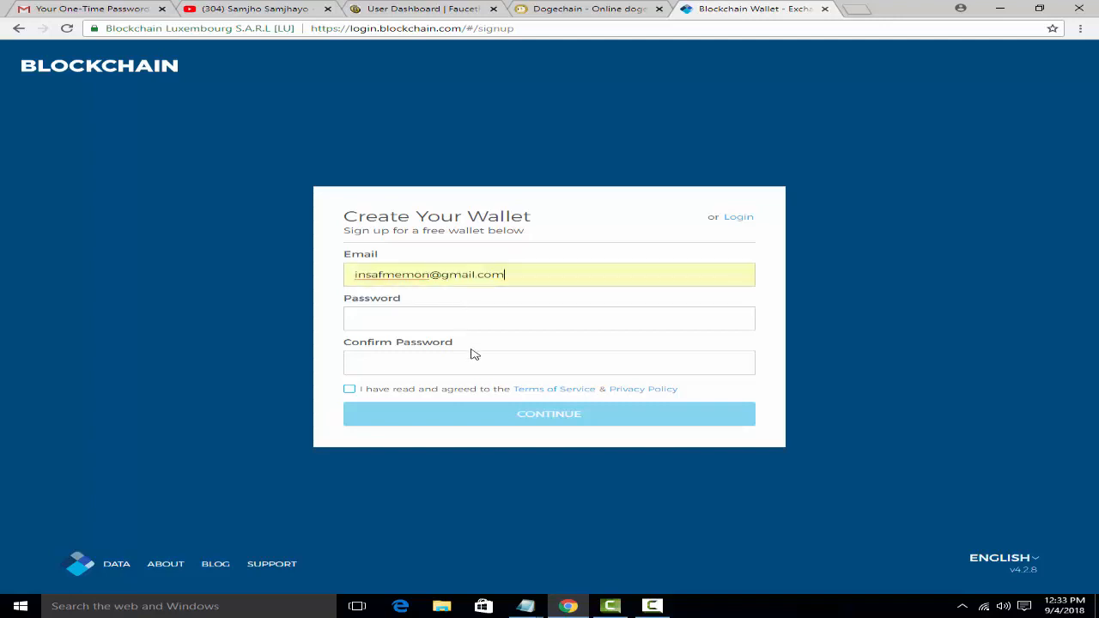
{"action": "left_click", "coordinate": [398, 320]}
{"action": "left_click", "coordinate": [436, 367]}
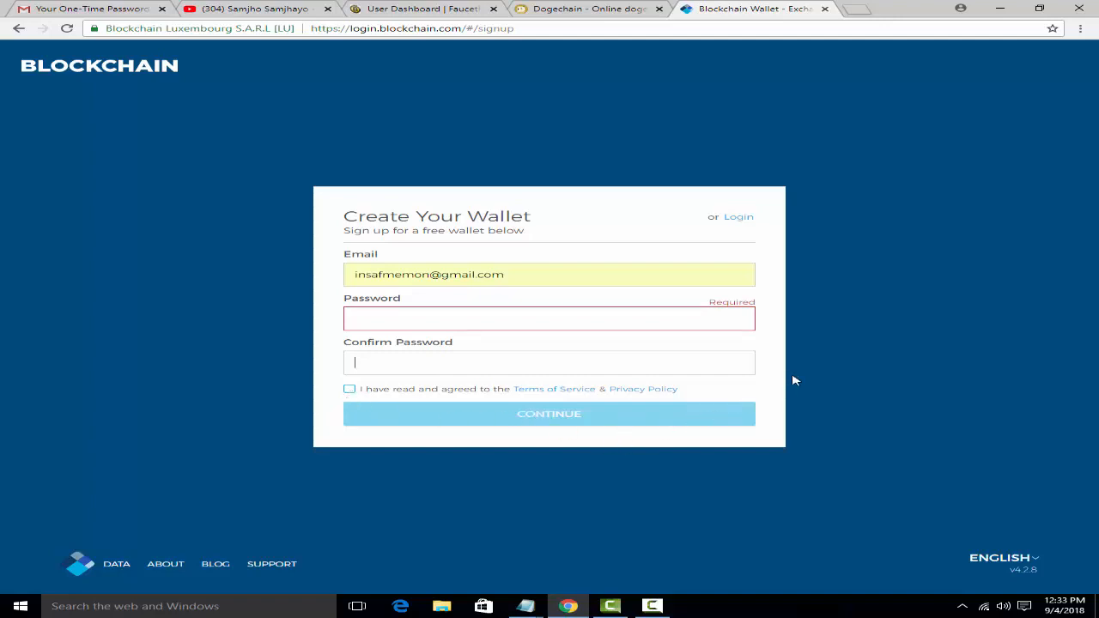
{"action": "left_click", "coordinate": [19, 28]}
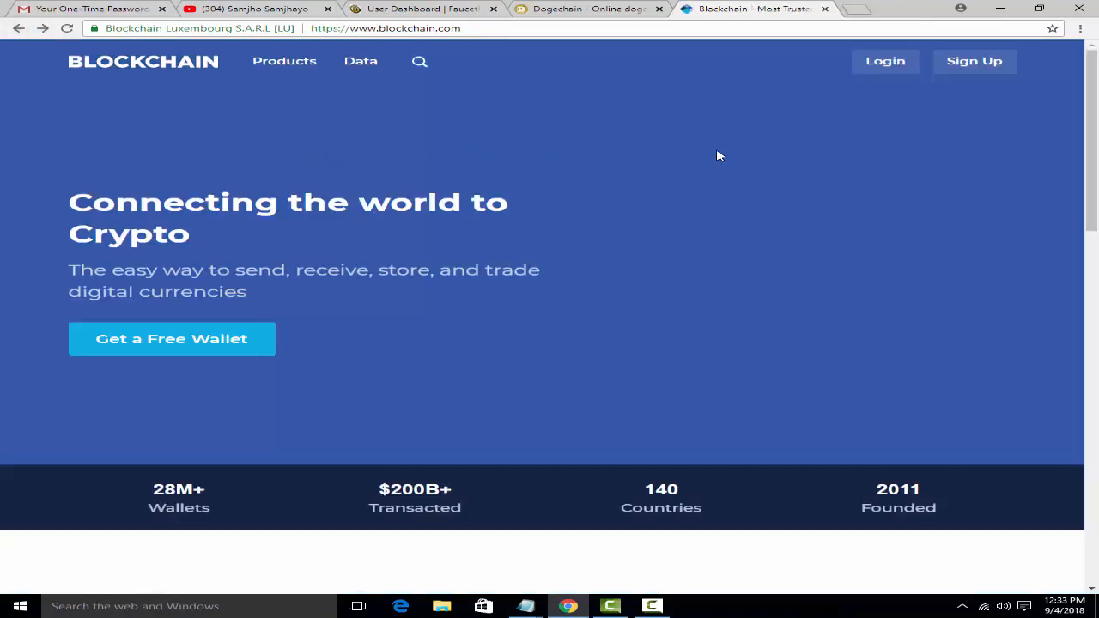
Step: Log in to the Blockchain wallet with the account password under the prefilled Wallet ID
{"action": "left_click", "coordinate": [884, 62]}
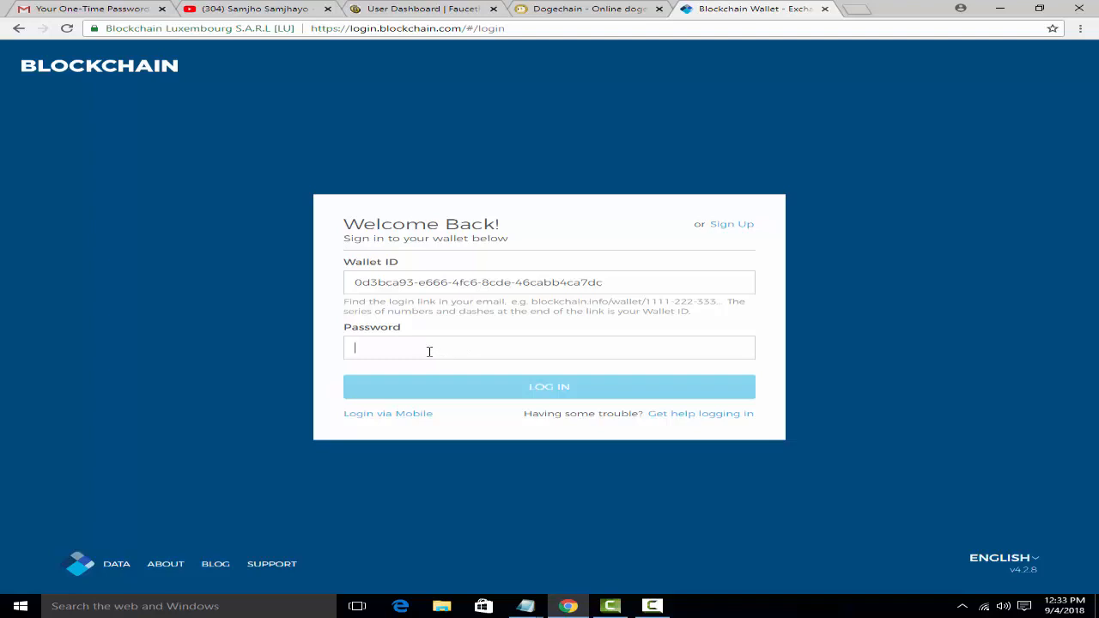
{"action": "type", "text": "*"}
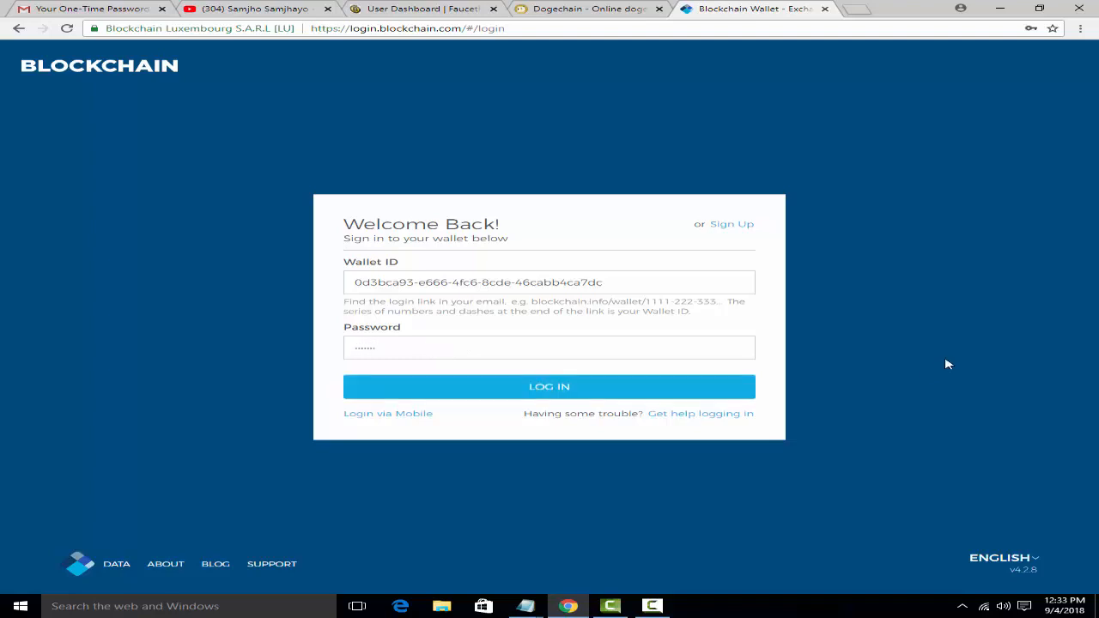
{"action": "left_click", "coordinate": [543, 394]}
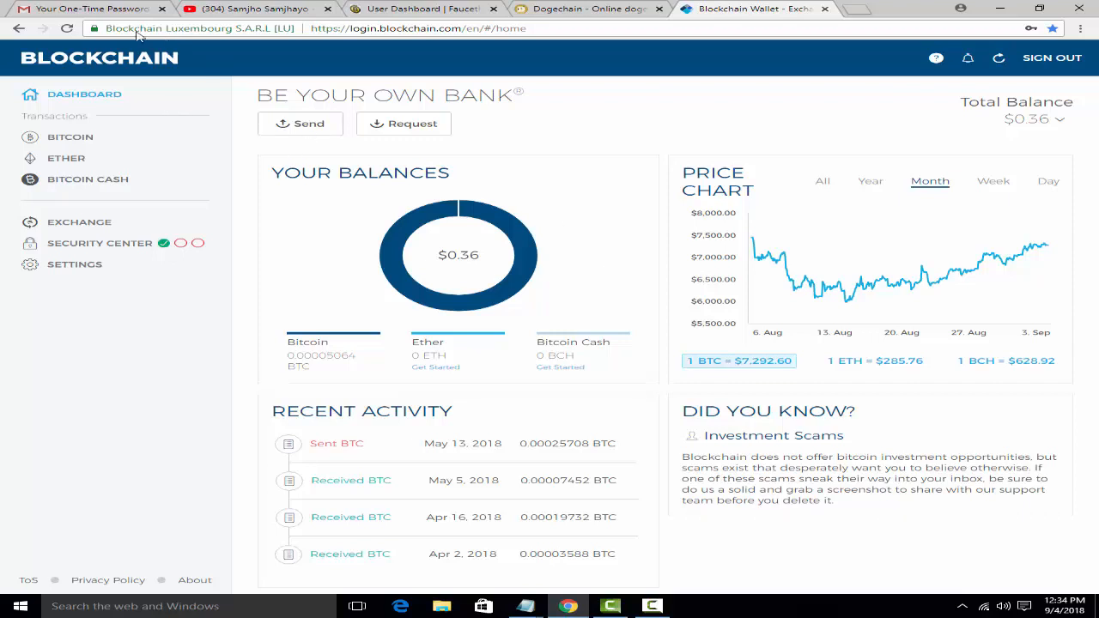
{"action": "left_click", "coordinate": [94, 9]}
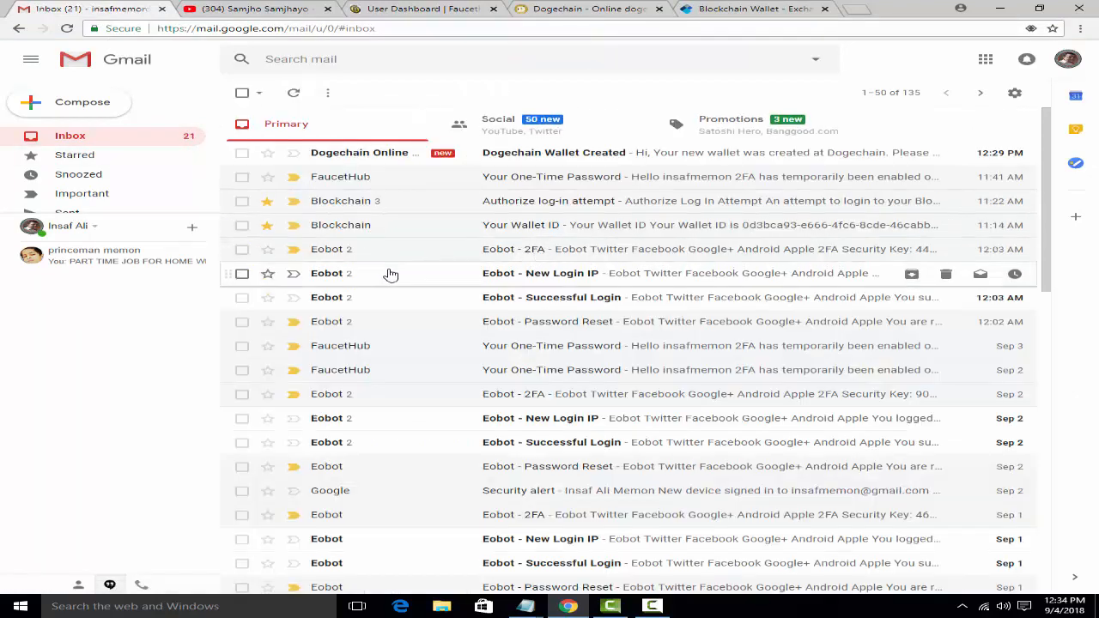
Step: Read the Blockchain log-in authorization e-mail in Gmail, then return to the wallet dashboard
{"action": "left_click", "coordinate": [580, 208]}
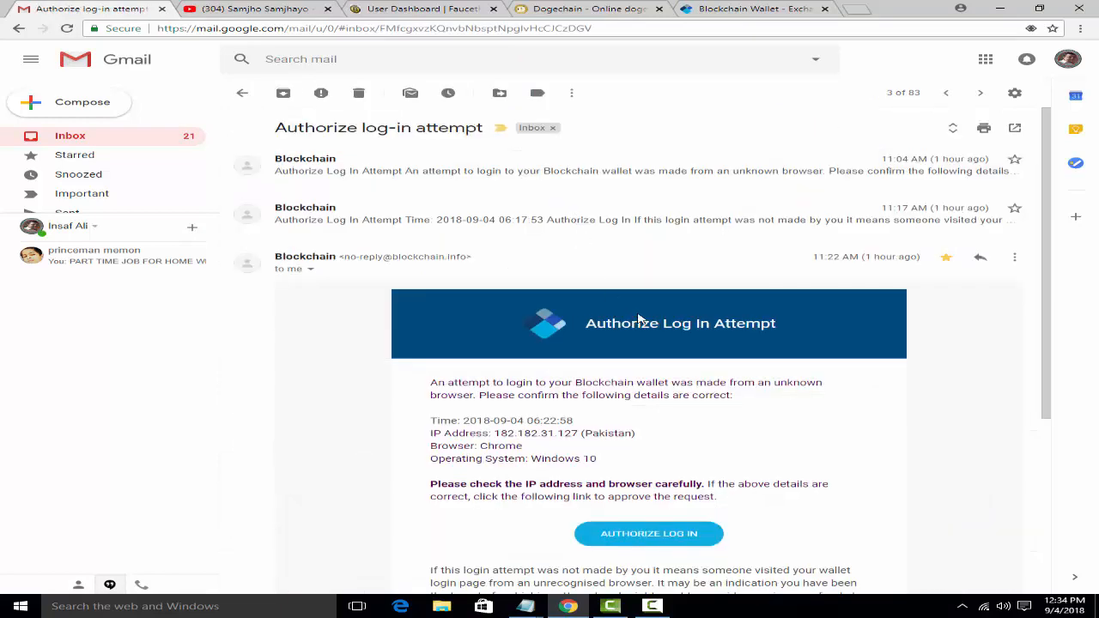
{"action": "scroll", "coordinate": [970, 455], "scroll_direction": "down", "scroll_amount": 3}
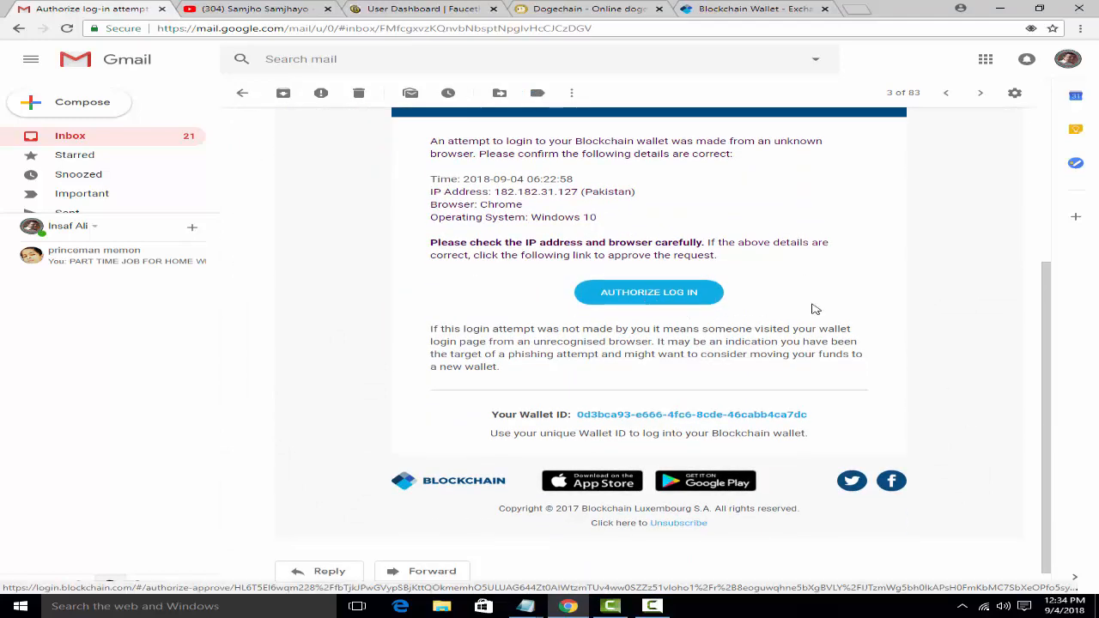
{"action": "left_click", "coordinate": [740, 11]}
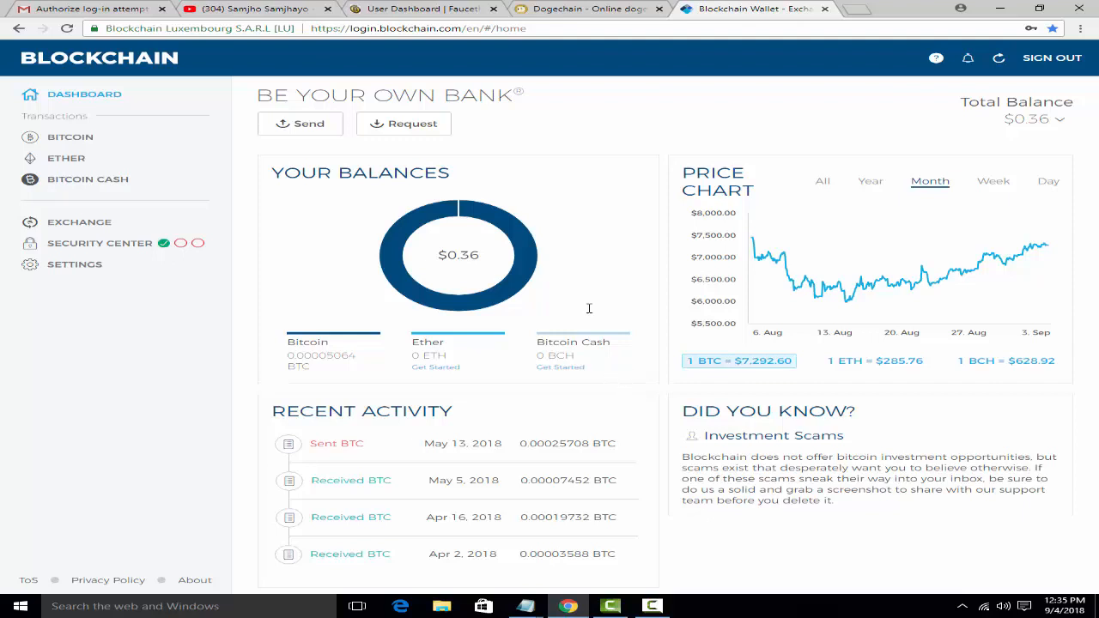
Step: Copy the wallet's Bitcoin receiving address from the Request form and bring Notepad forward
{"action": "left_click", "coordinate": [405, 125]}
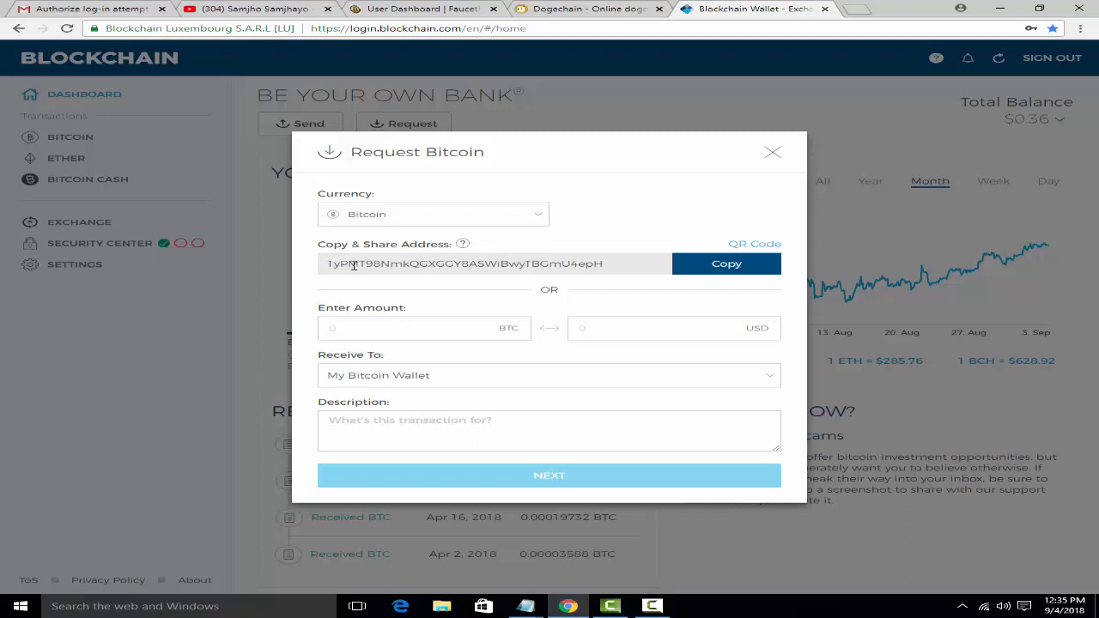
{"action": "left_click", "coordinate": [736, 269]}
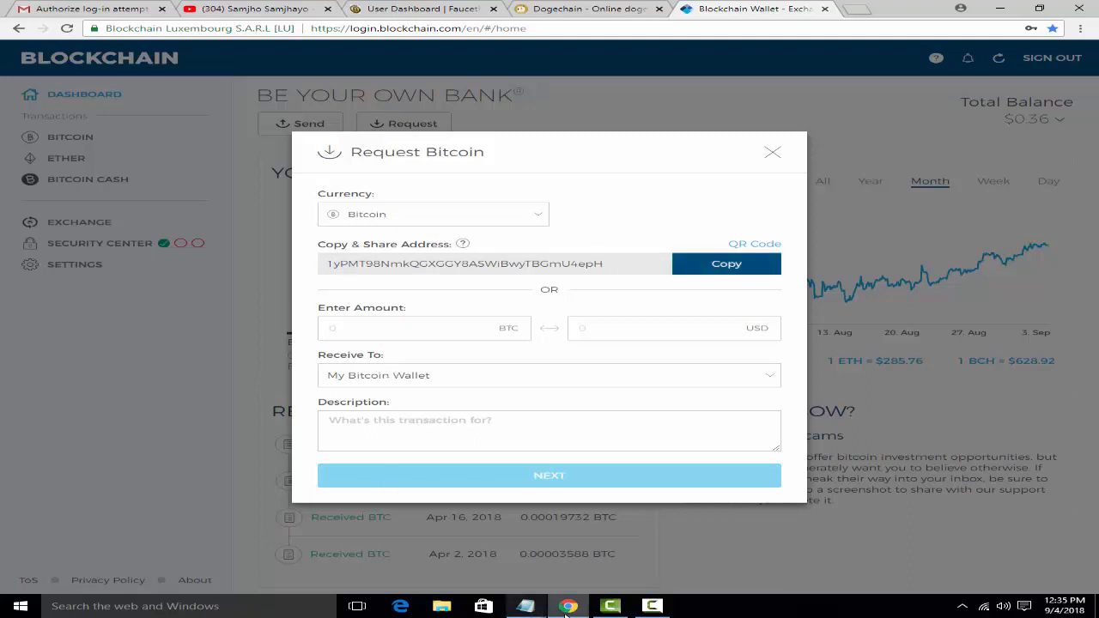
{"action": "mouse_move", "coordinate": [526, 606]}
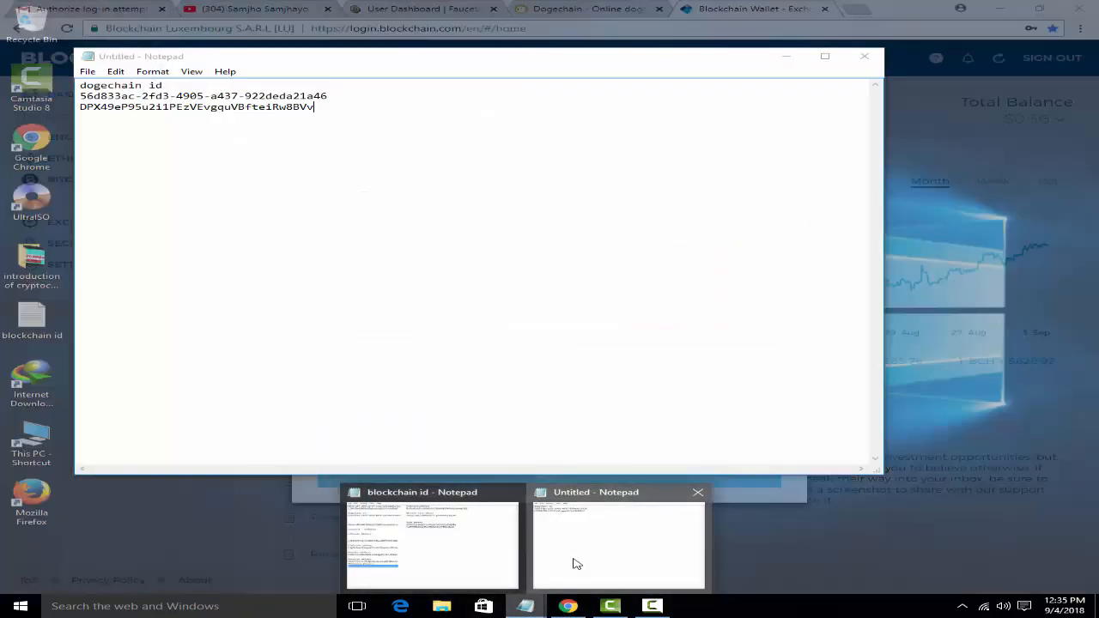
{"action": "left_click", "coordinate": [575, 564]}
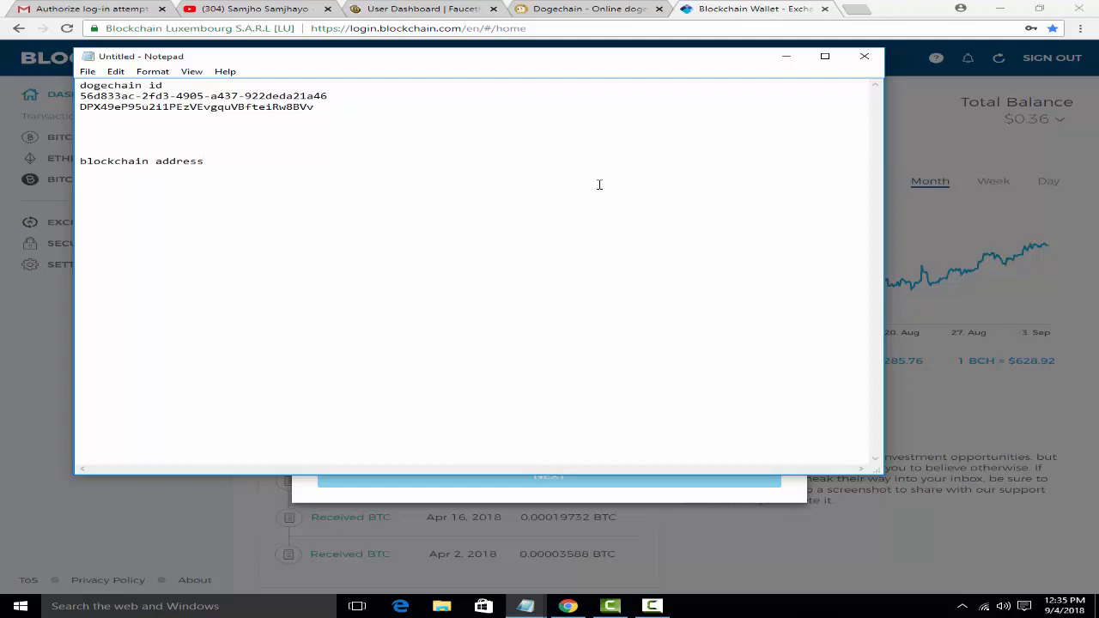
Step: Paste the Bitcoin address under 'blockchain address' in Notepad and return to the wallet
{"action": "key", "text": "ctrl+v"}
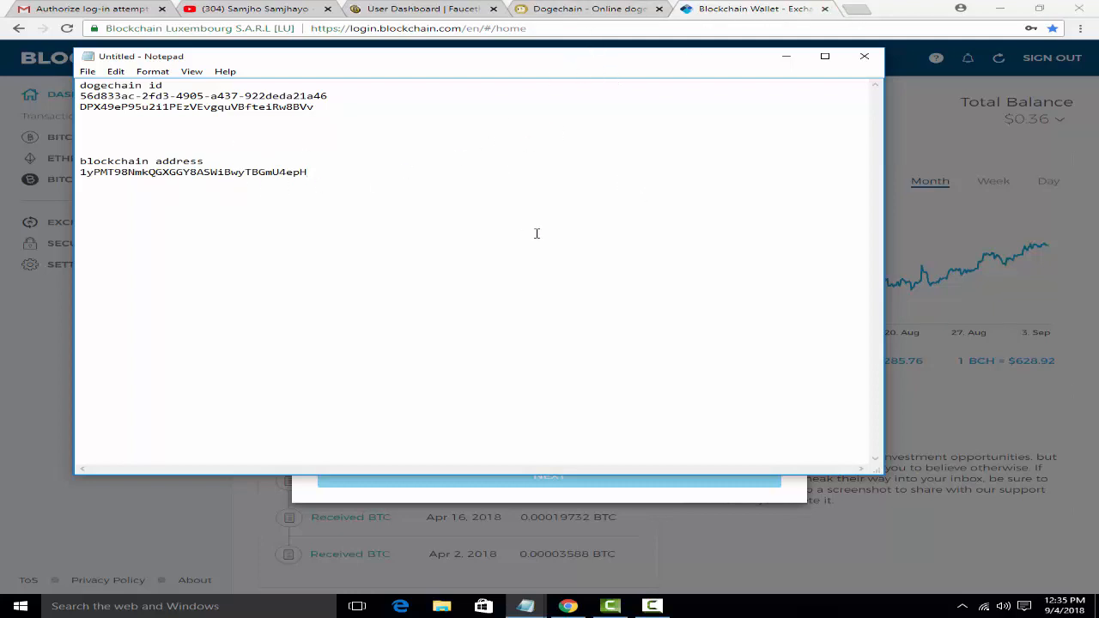
{"action": "left_click", "coordinate": [930, 16]}
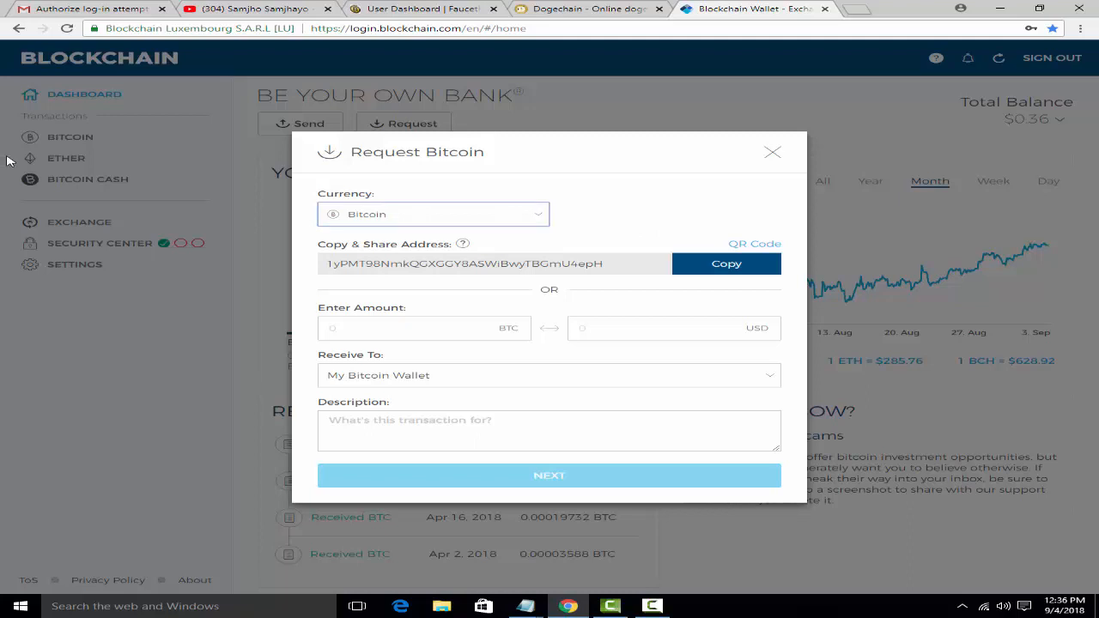
Step: Open the Ether receive request in the wallet, then switch to the Gmail authorization e-mail
{"action": "left_click", "coordinate": [61, 164]}
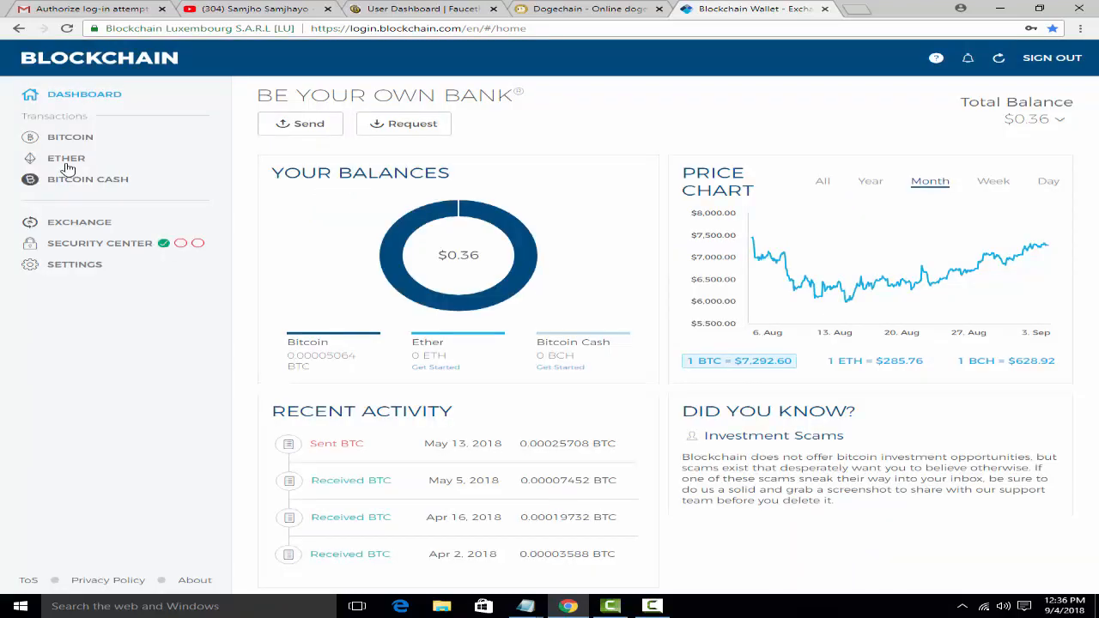
{"action": "left_click", "coordinate": [67, 163]}
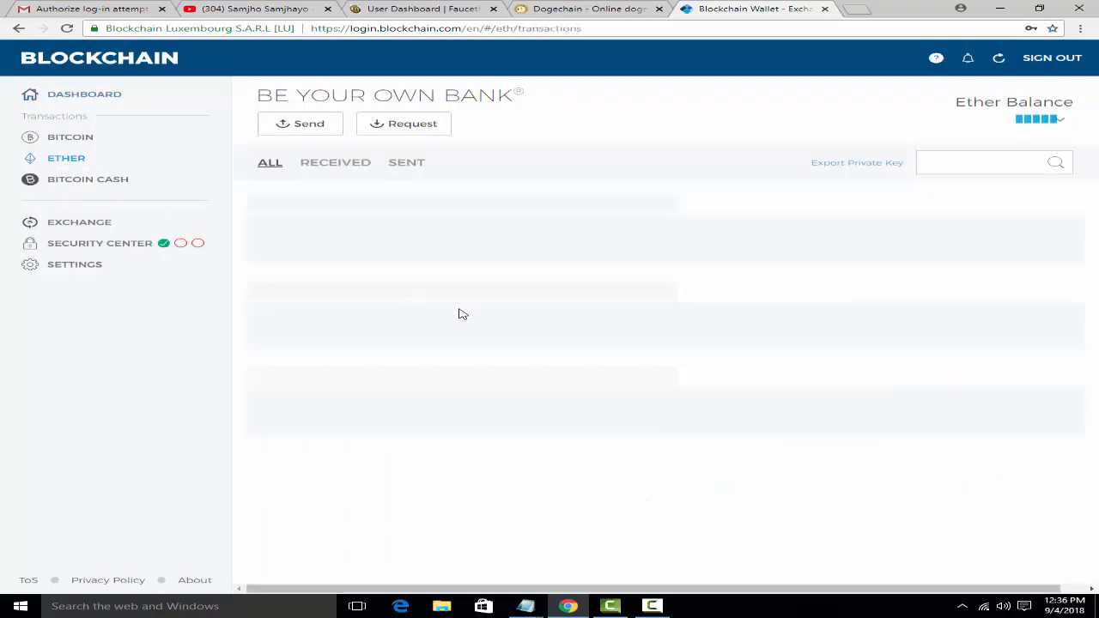
{"action": "left_click", "coordinate": [415, 129]}
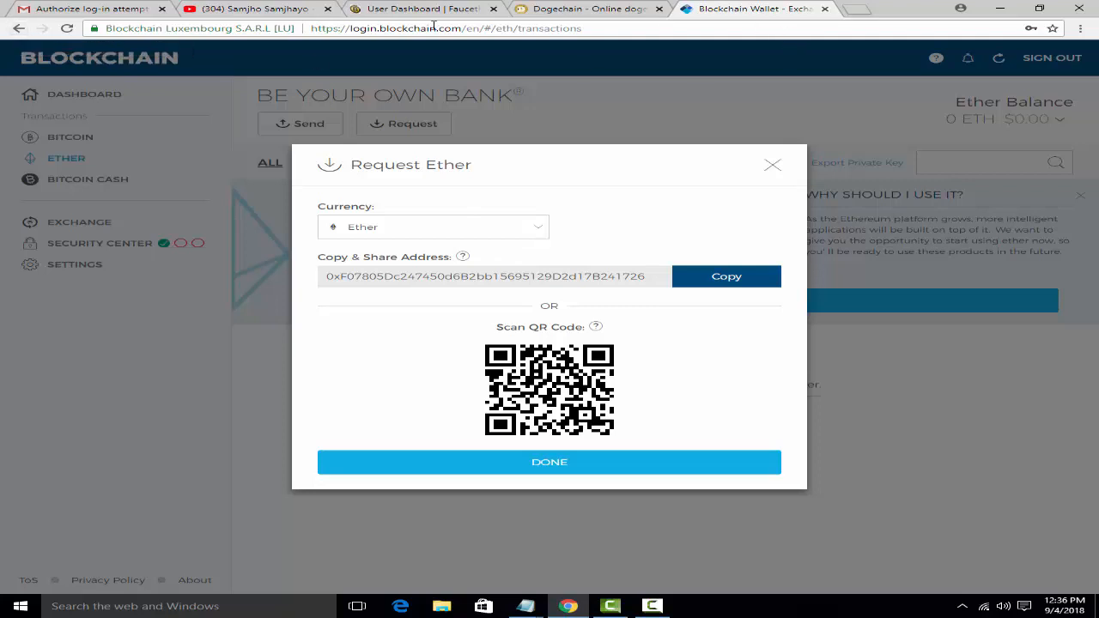
{"action": "left_click", "coordinate": [120, 8]}
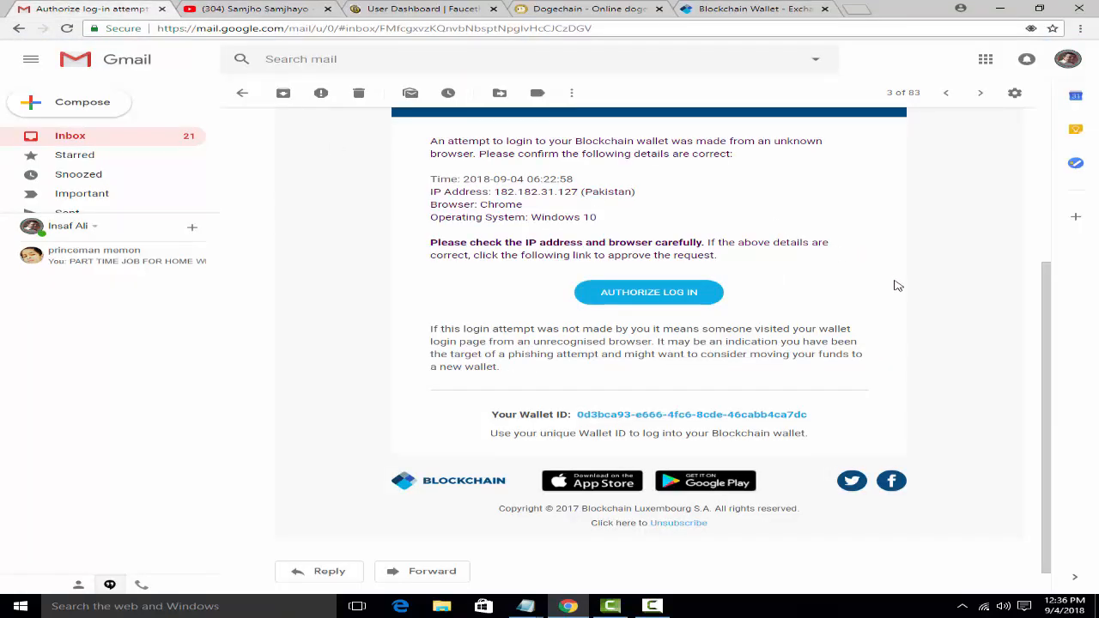
Step: Copy the Wallet ID from the Gmail authorization e-mail and bring up the Notepad windows
{"action": "scroll", "coordinate": [872, 309], "scroll_direction": "down", "scroll_amount": 1}
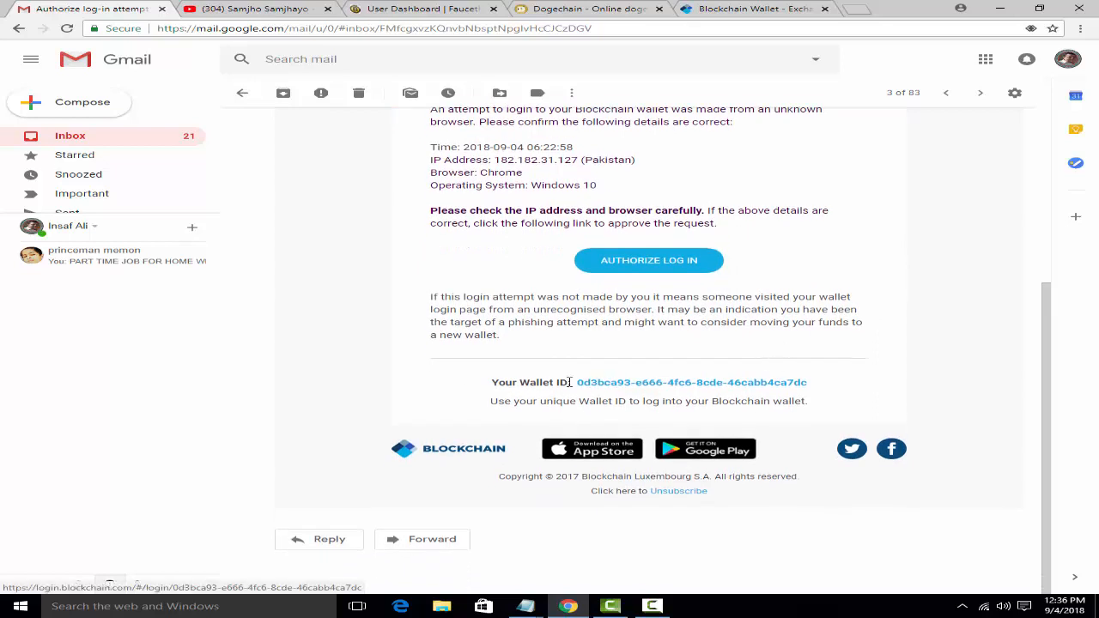
{"action": "left_click_drag", "start_coordinate": [574, 382], "coordinate": [800, 386]}
{"action": "right_click", "coordinate": [801, 384]}
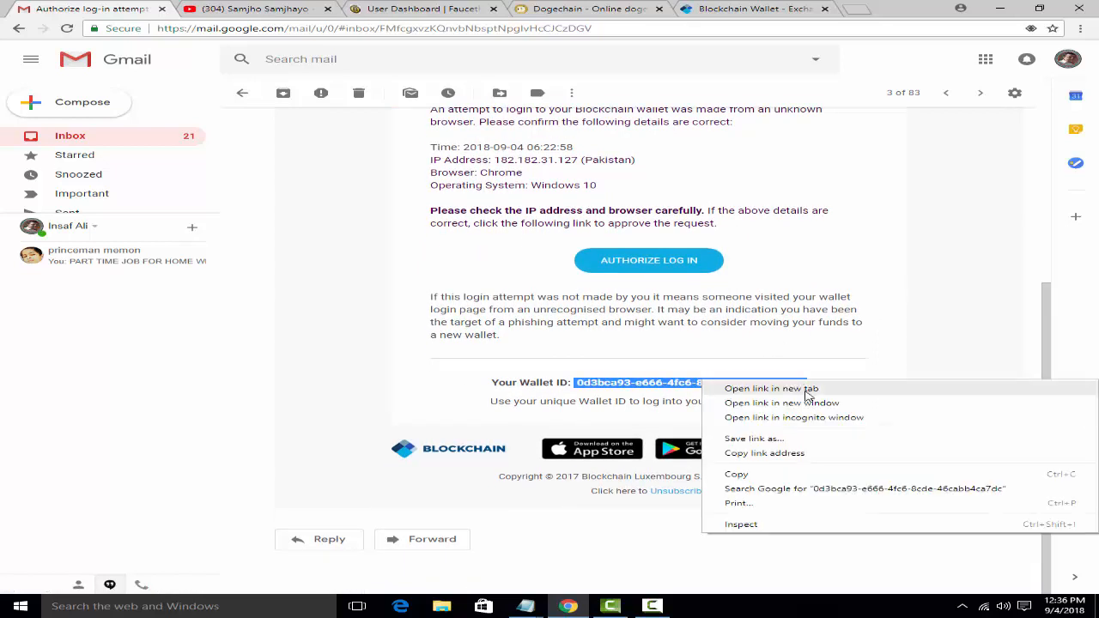
{"action": "left_click", "coordinate": [798, 476]}
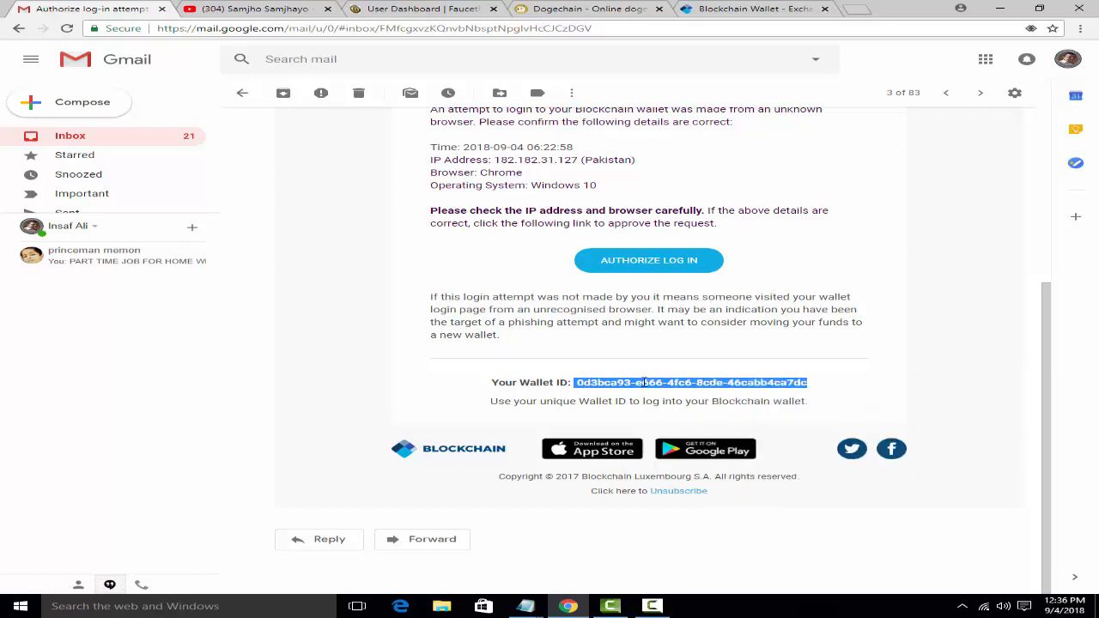
{"action": "left_click", "coordinate": [525, 606]}
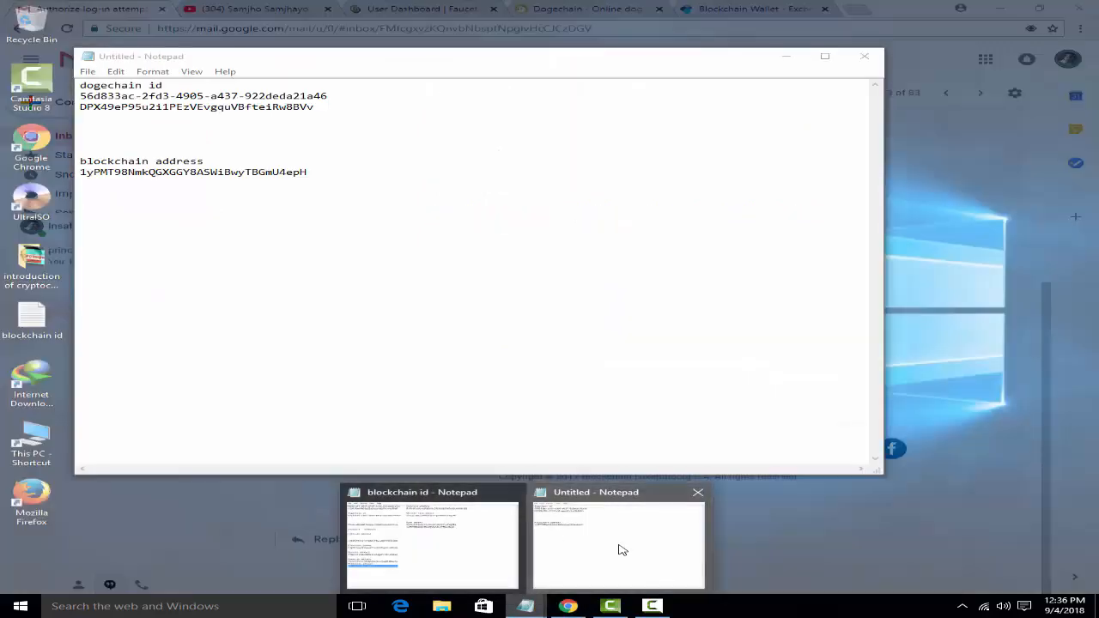
Step: Add a 'blockchin id' line in Notepad with the Wallet ID pasted beneath, then minimize Notepad
{"action": "left_click", "coordinate": [621, 548]}
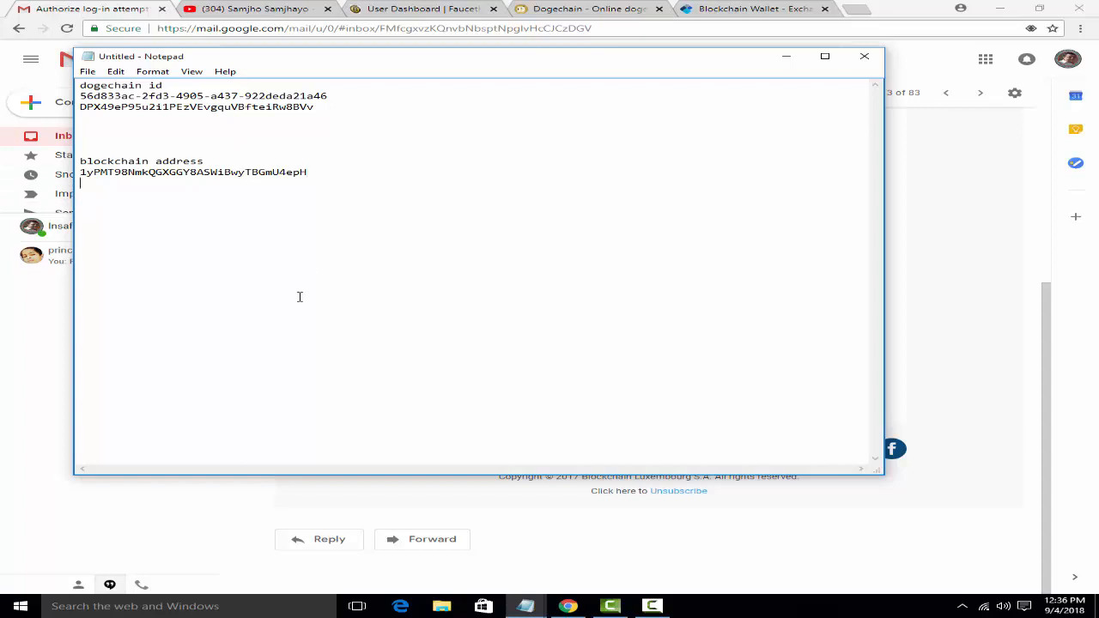
{"action": "type", "text": "blockchin id"}
{"action": "key", "text": "Return"}
{"action": "key", "text": "ctrl+v"}
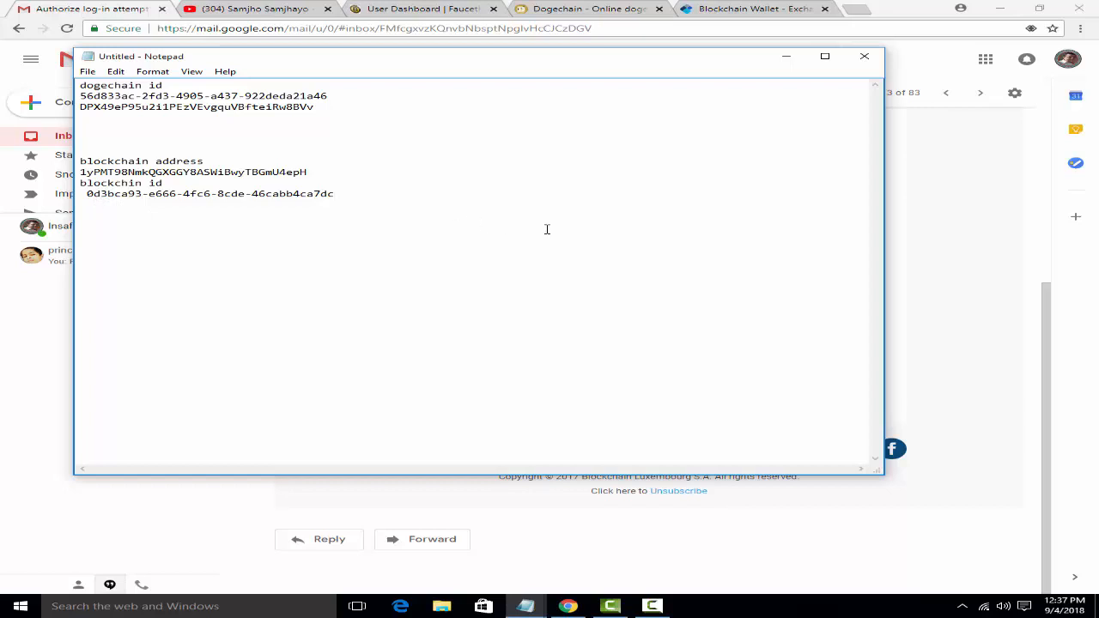
{"action": "left_click", "coordinate": [787, 59]}
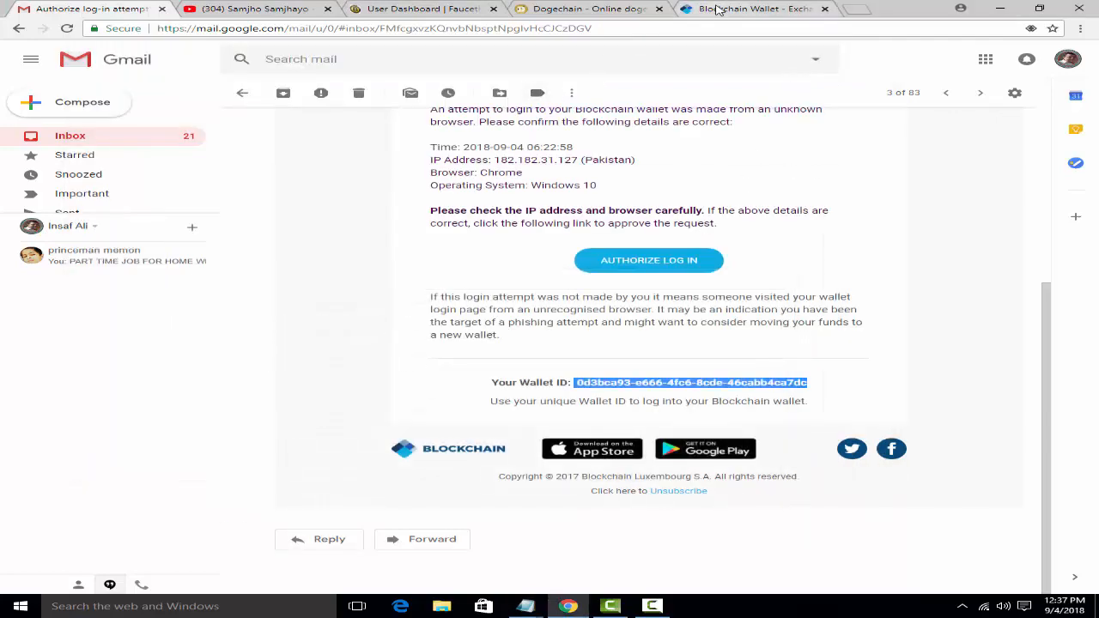
Step: Close Request Ether, open the Bitcoin Cash page, and view then close its receive request
{"action": "left_click", "coordinate": [718, 10]}
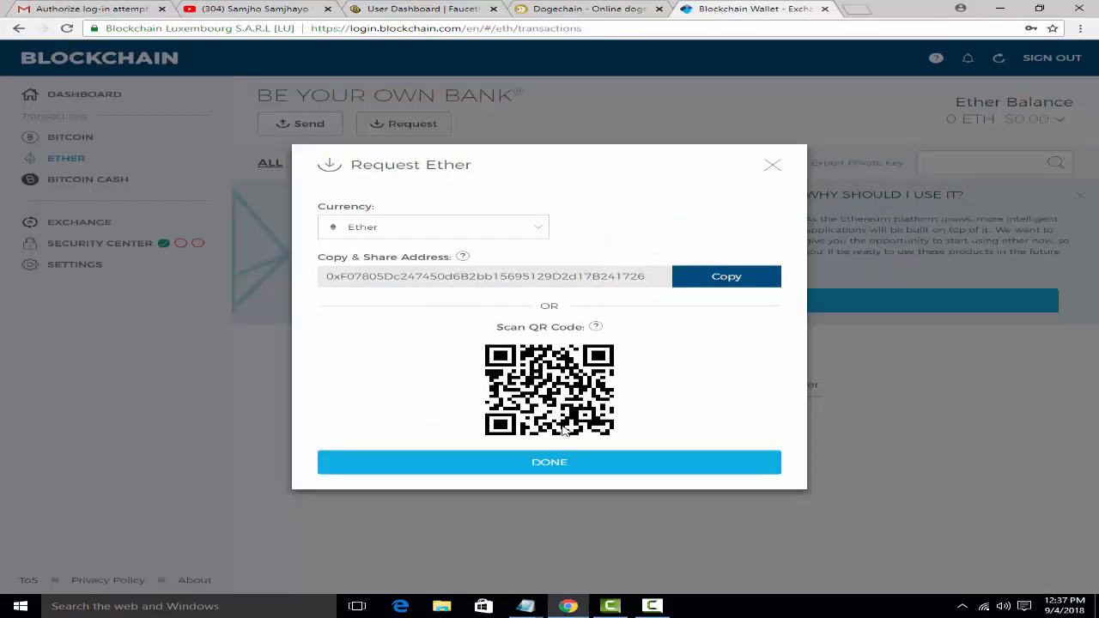
{"action": "left_click", "coordinate": [772, 168]}
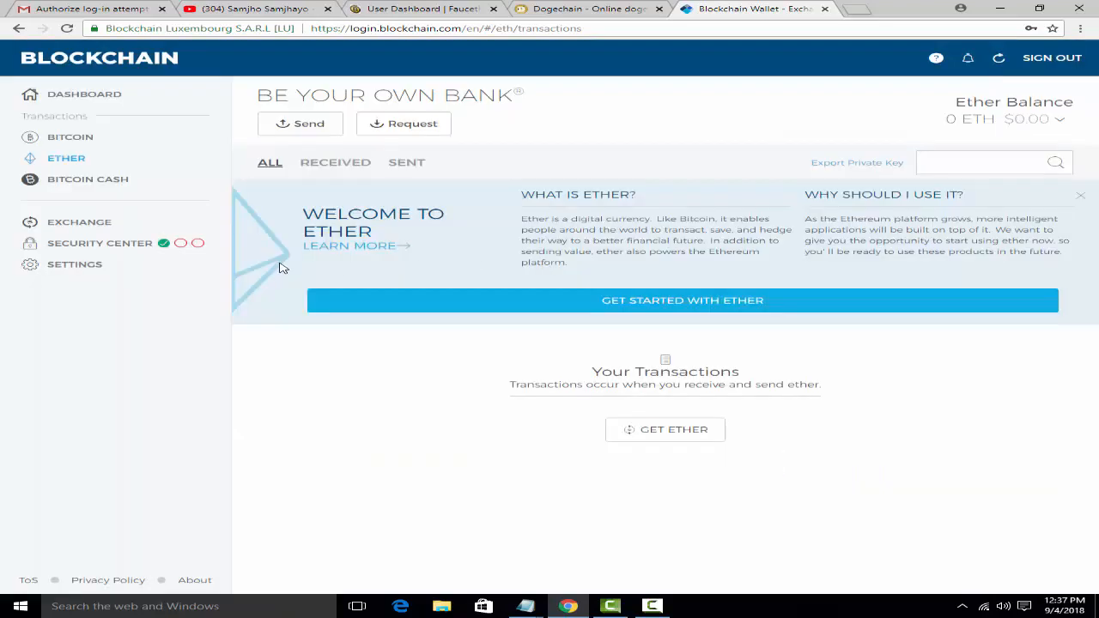
{"action": "left_click", "coordinate": [112, 180]}
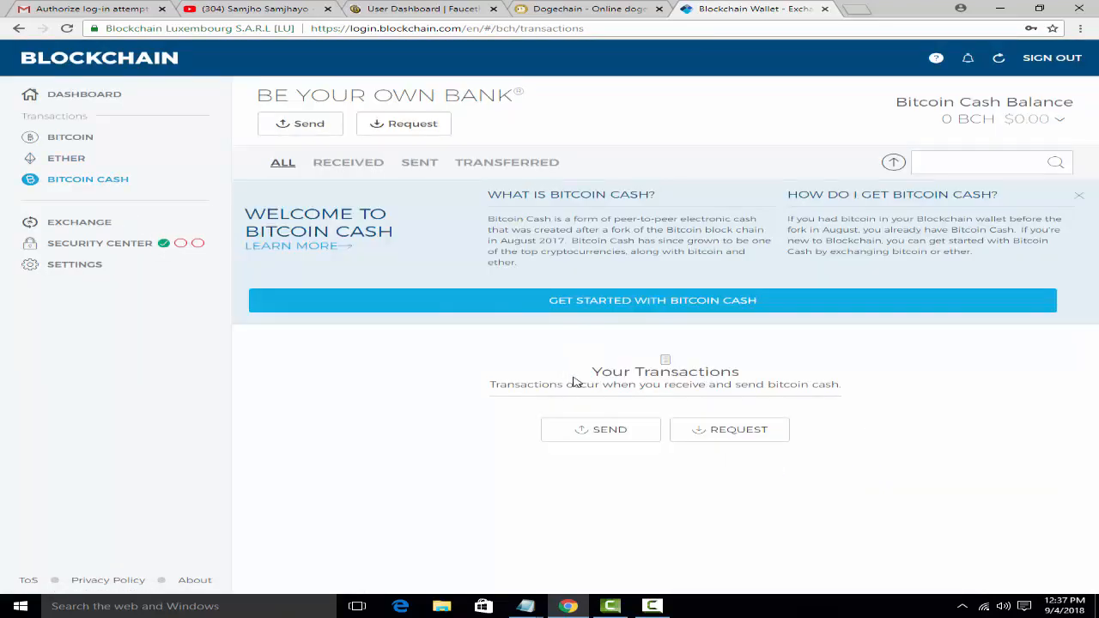
{"action": "left_click", "coordinate": [410, 128]}
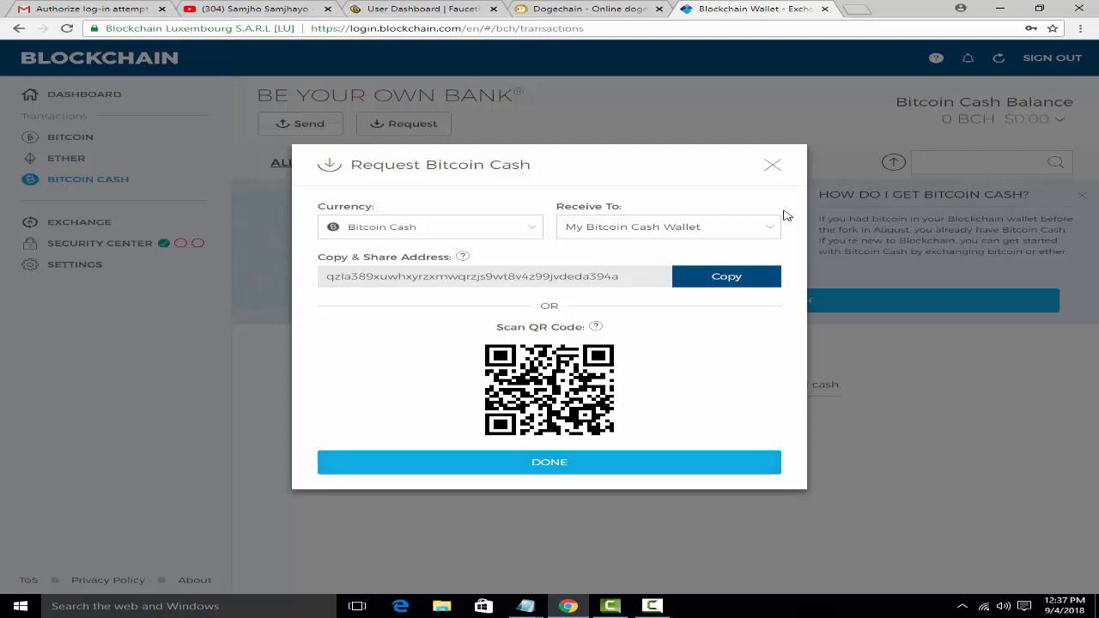
{"action": "left_click", "coordinate": [773, 164]}
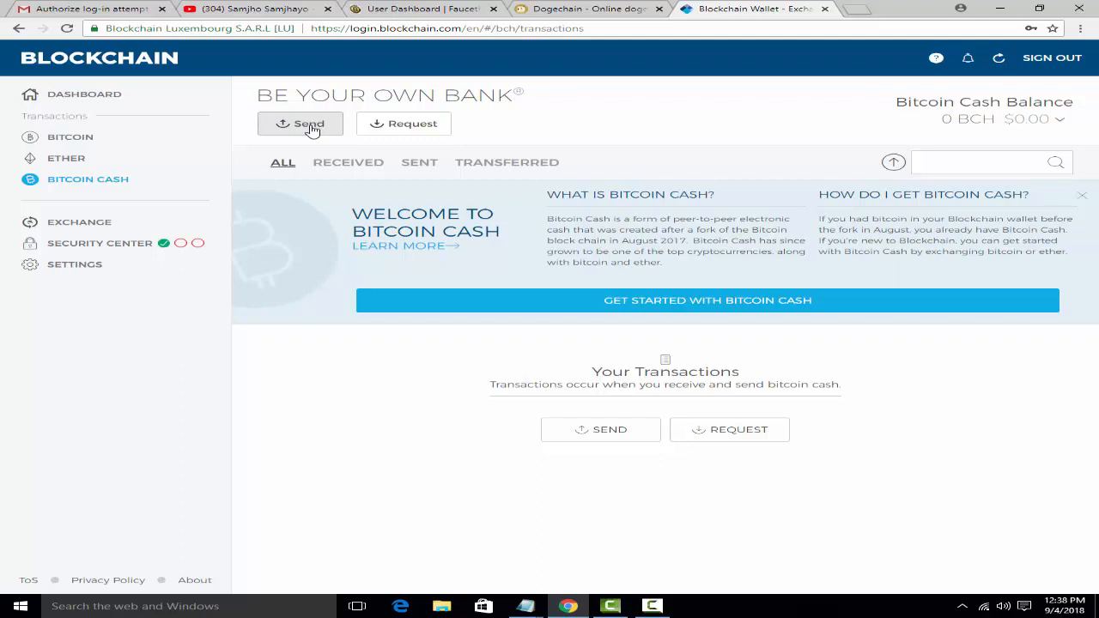
{"action": "left_click", "coordinate": [309, 125]}
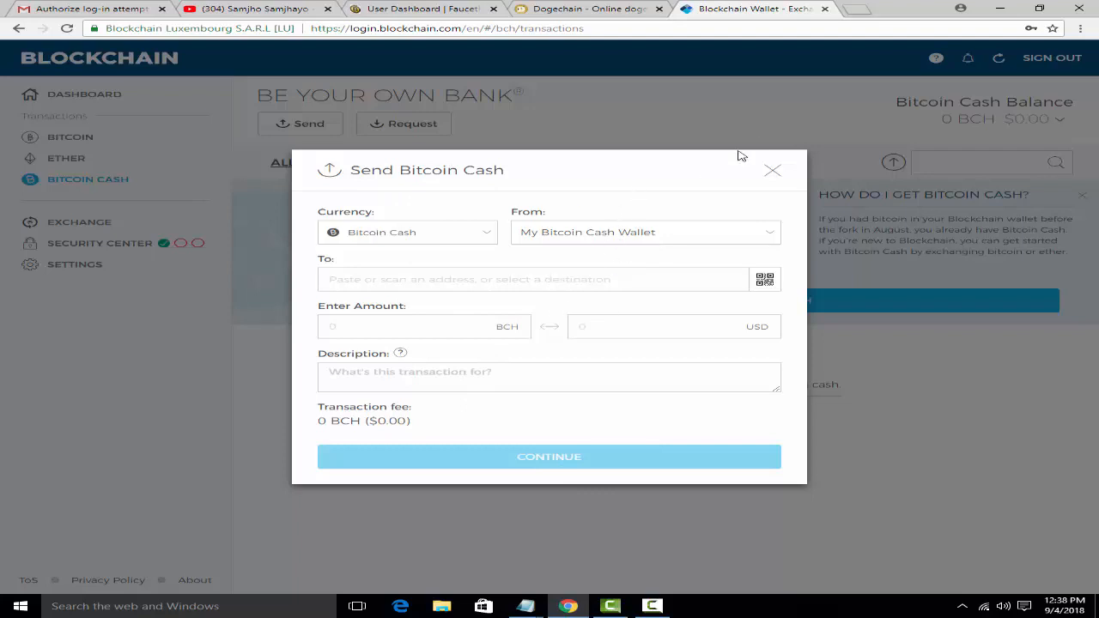
{"action": "left_click", "coordinate": [775, 174]}
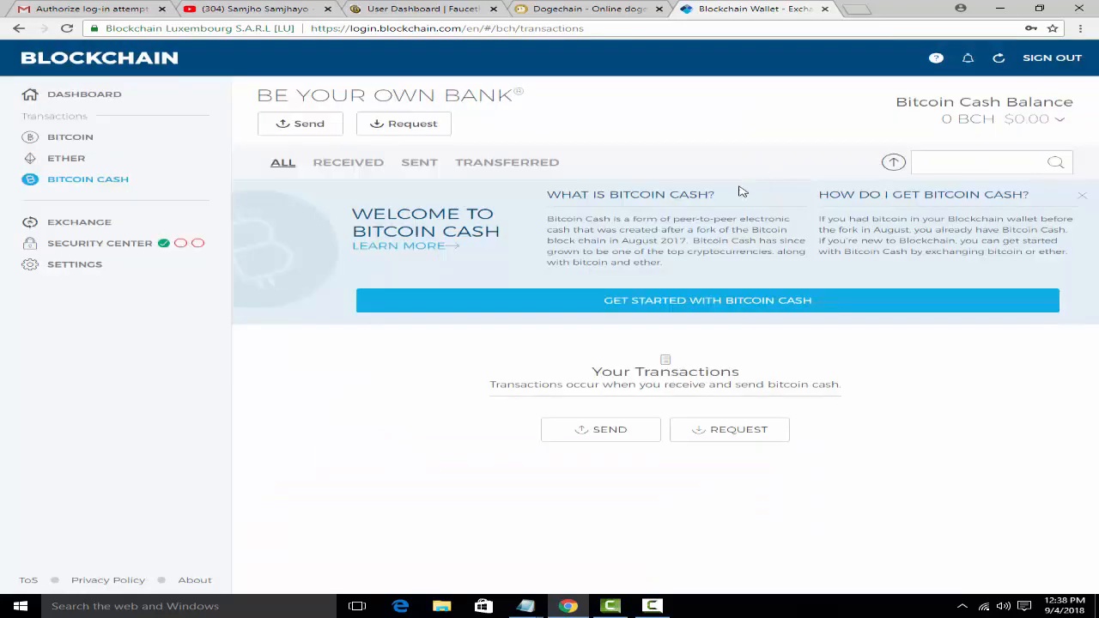